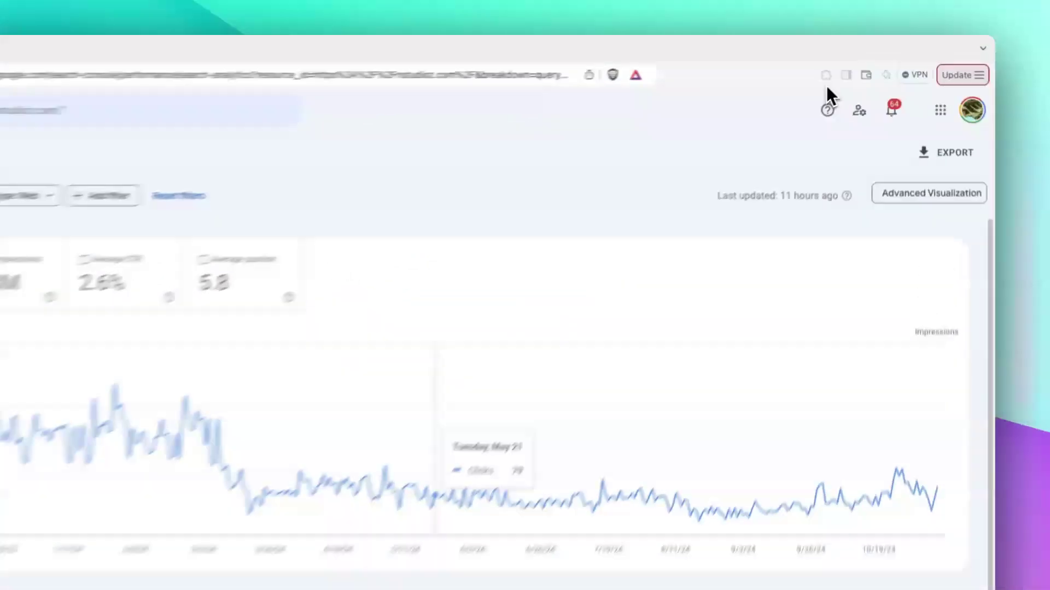
# Step: Switch on the Advanced GSC Visualizer overlay from the browser Extensions menu
pyautogui.click(863, 60)
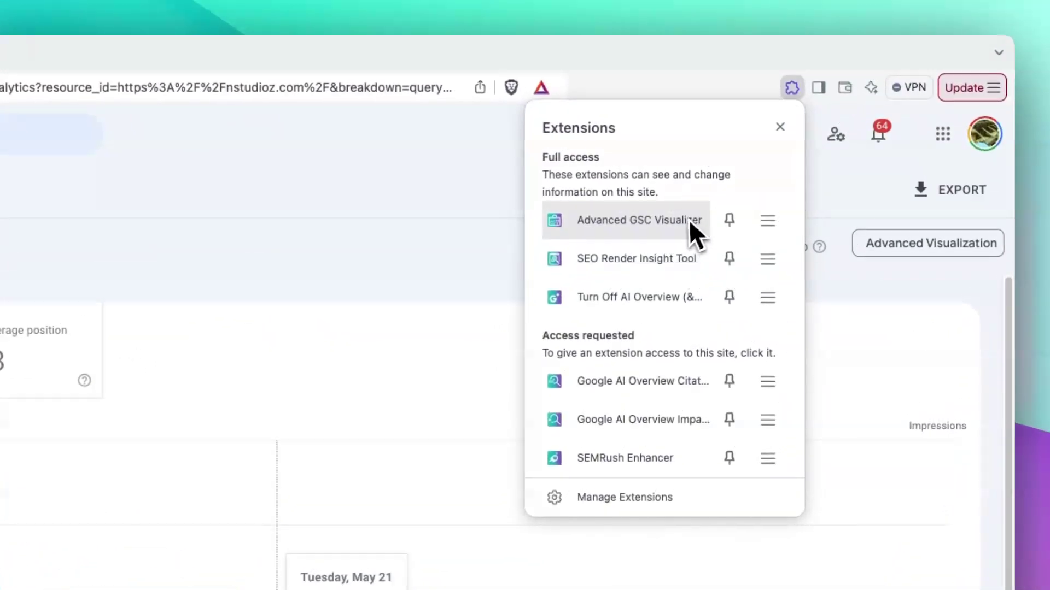
pyautogui.click(794, 143)
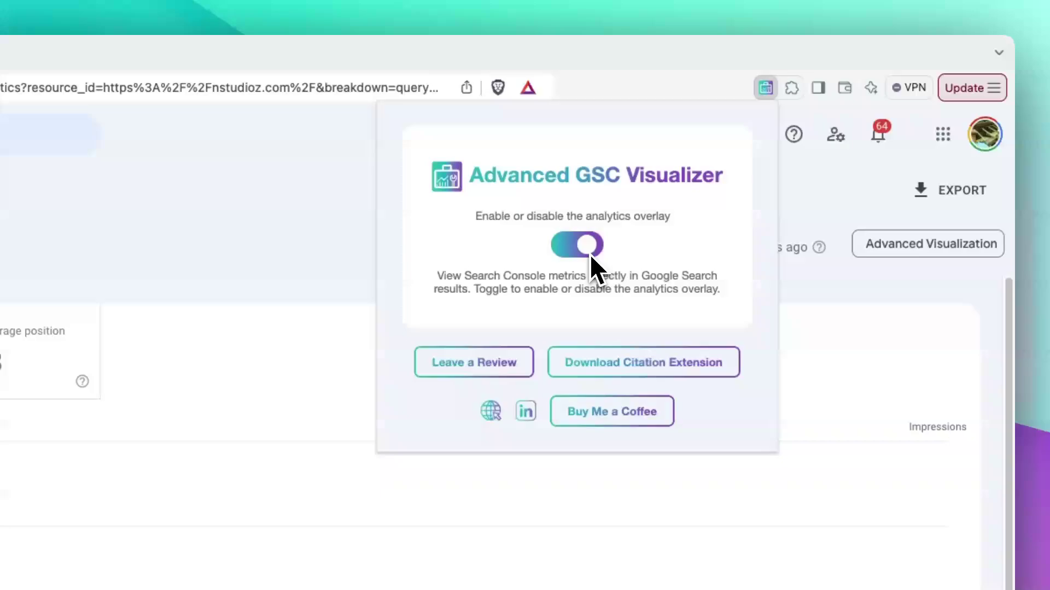
pyautogui.click(329, 257)
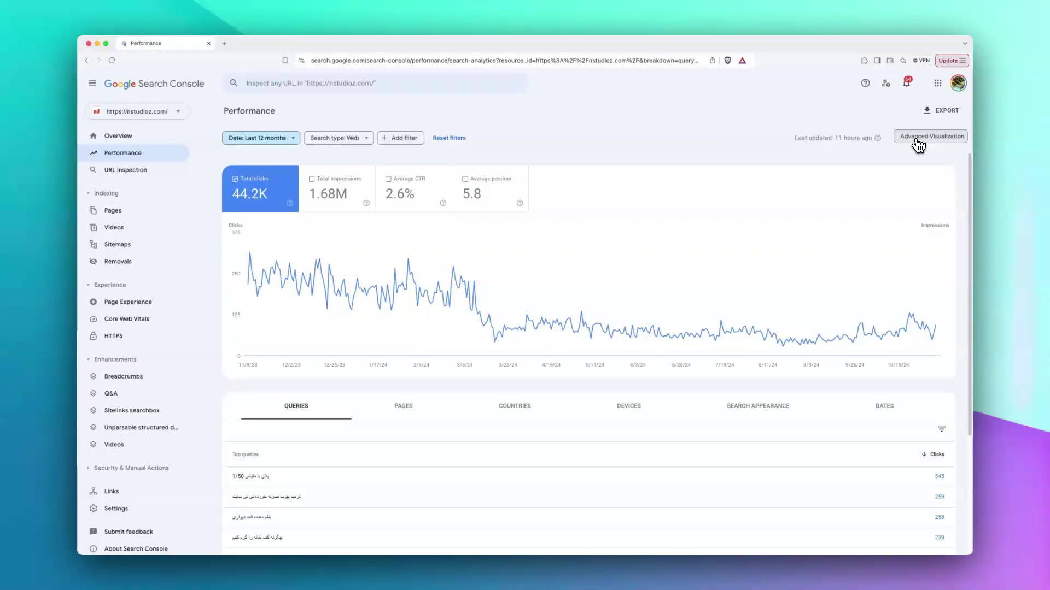
# Step: Launch the Advanced Visualization daily clicks chart and dismiss the loading notice
pyautogui.click(918, 144)
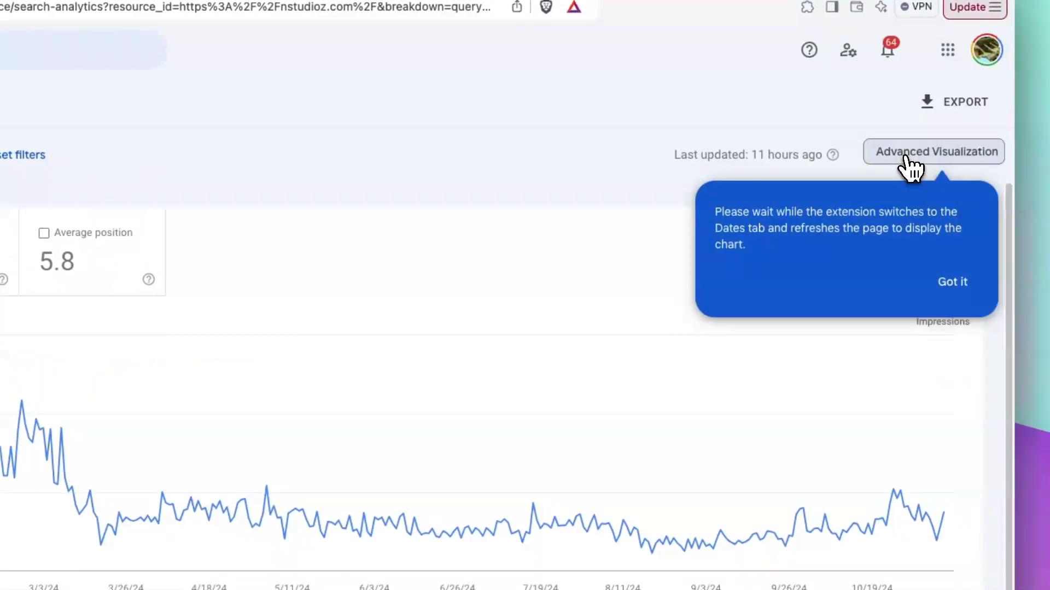
pyautogui.click(836, 473)
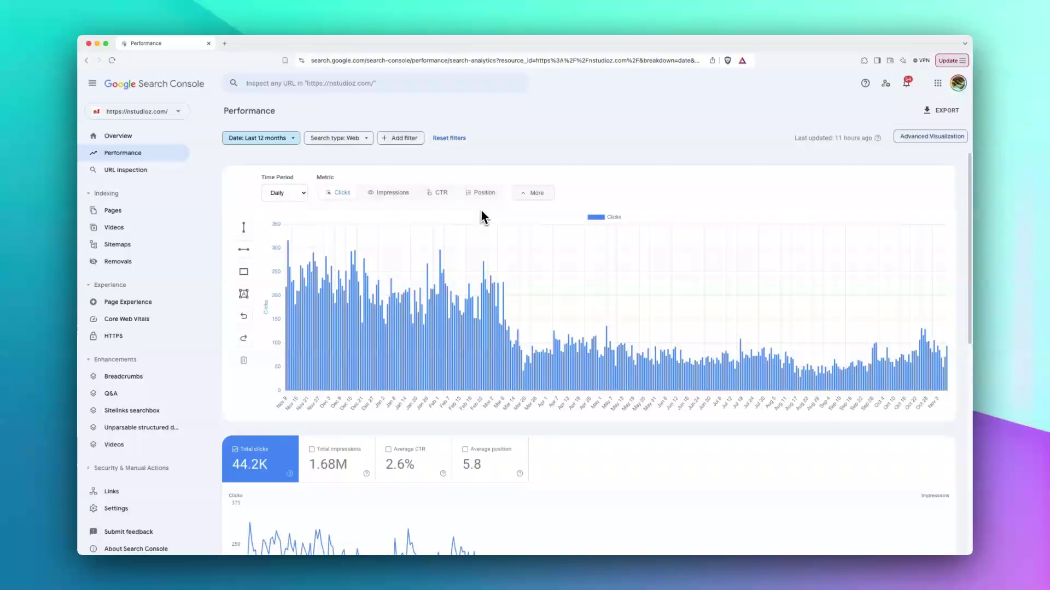
# Step: Set the advanced chart's Time Period to Monthly
pyautogui.scroll(2, 468, 286)
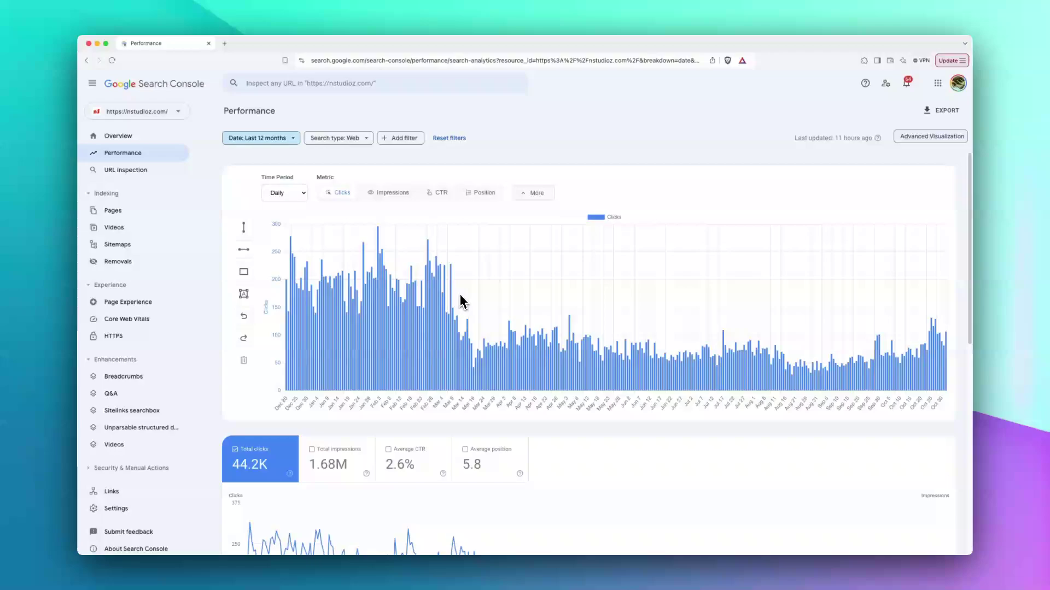
pyautogui.scroll(-2, 460, 296)
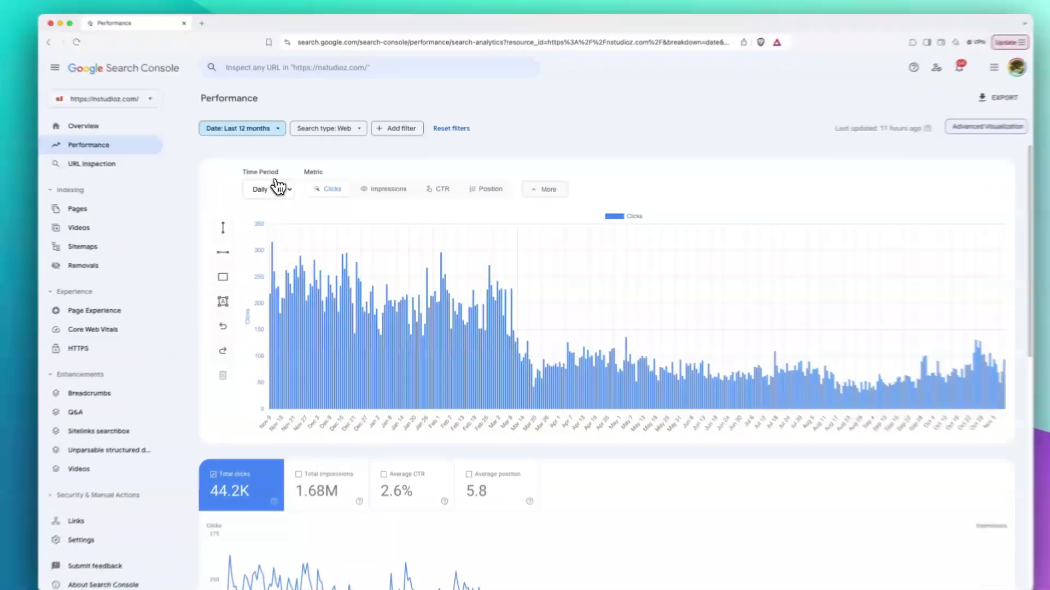
pyautogui.click(281, 193)
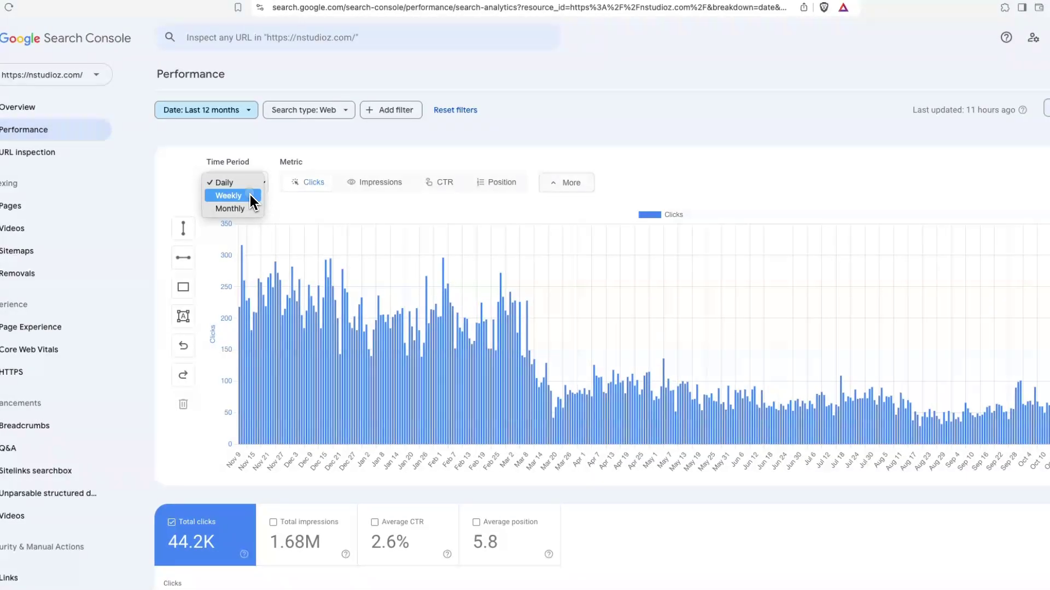
pyautogui.click(250, 195)
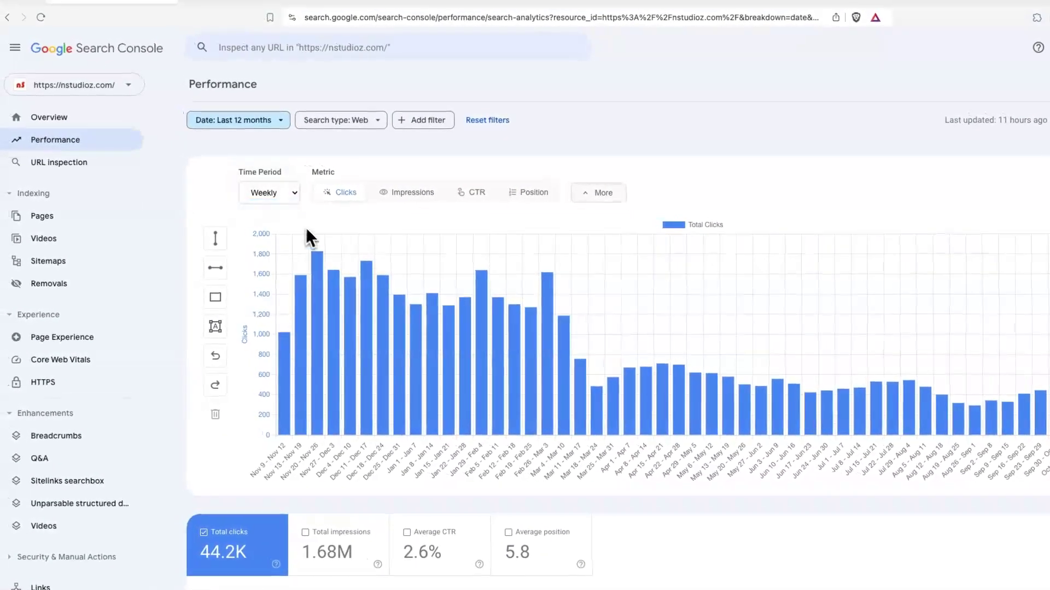
pyautogui.press('Down')
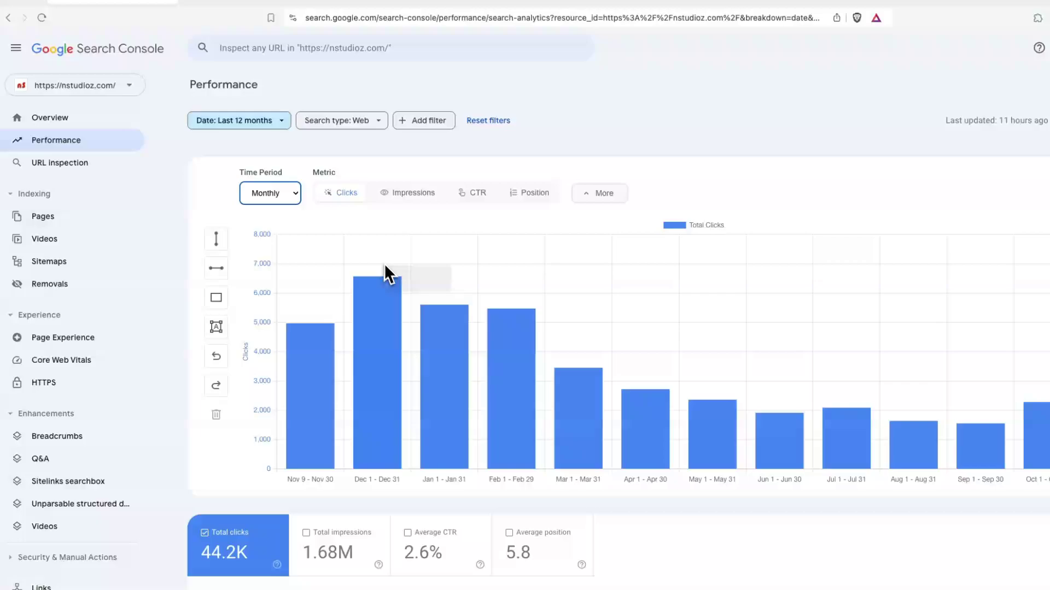
# Step: Plot only Total Impressions, turning off Clicks, CTR and Position
pyautogui.click(403, 193)
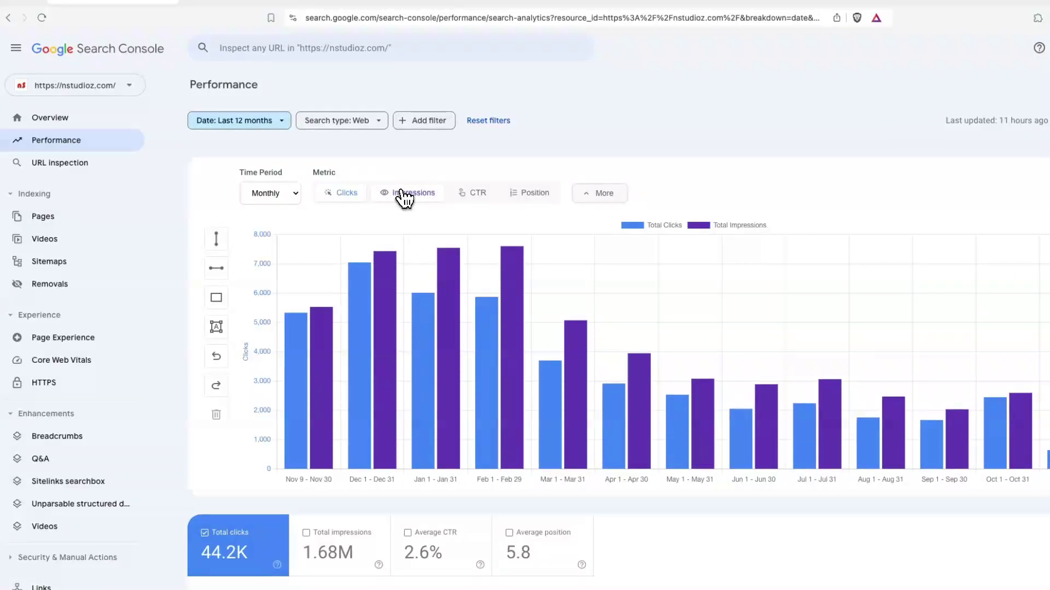
pyautogui.click(462, 195)
pyautogui.click(526, 196)
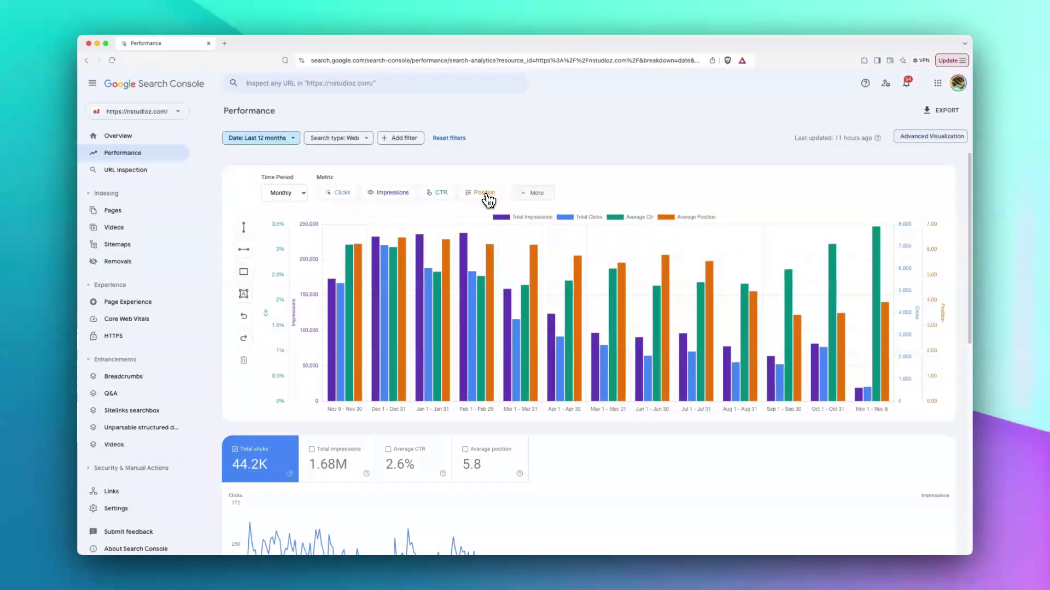
pyautogui.click(485, 195)
pyautogui.click(438, 194)
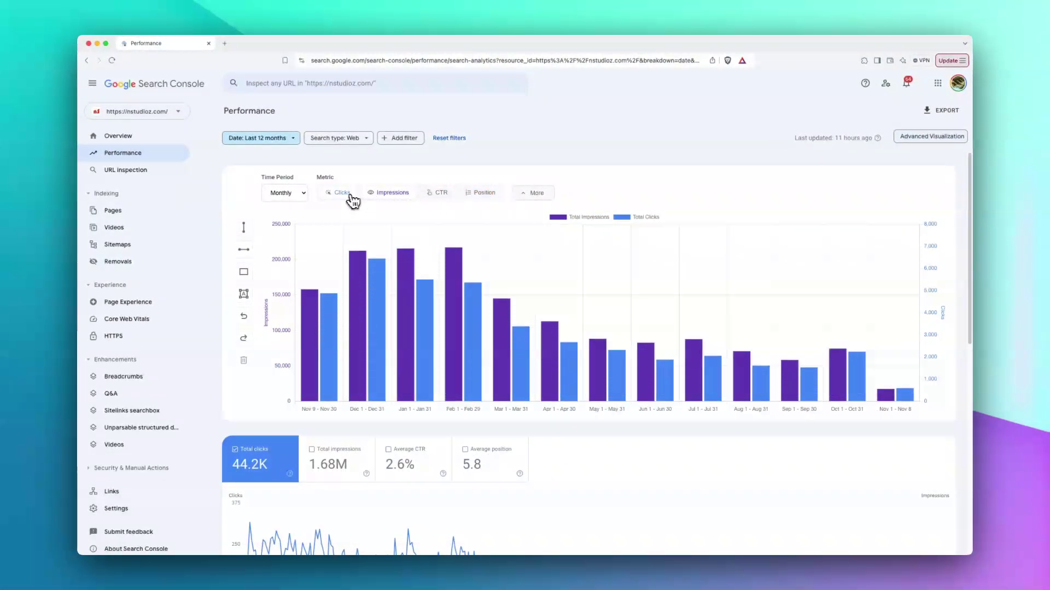
pyautogui.click(345, 193)
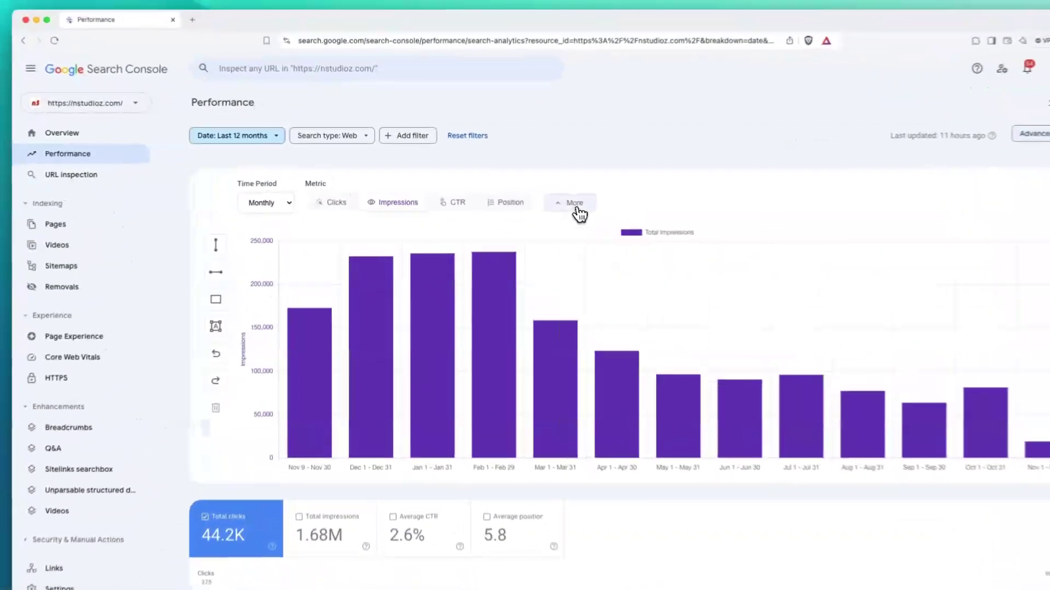
pyautogui.click(534, 193)
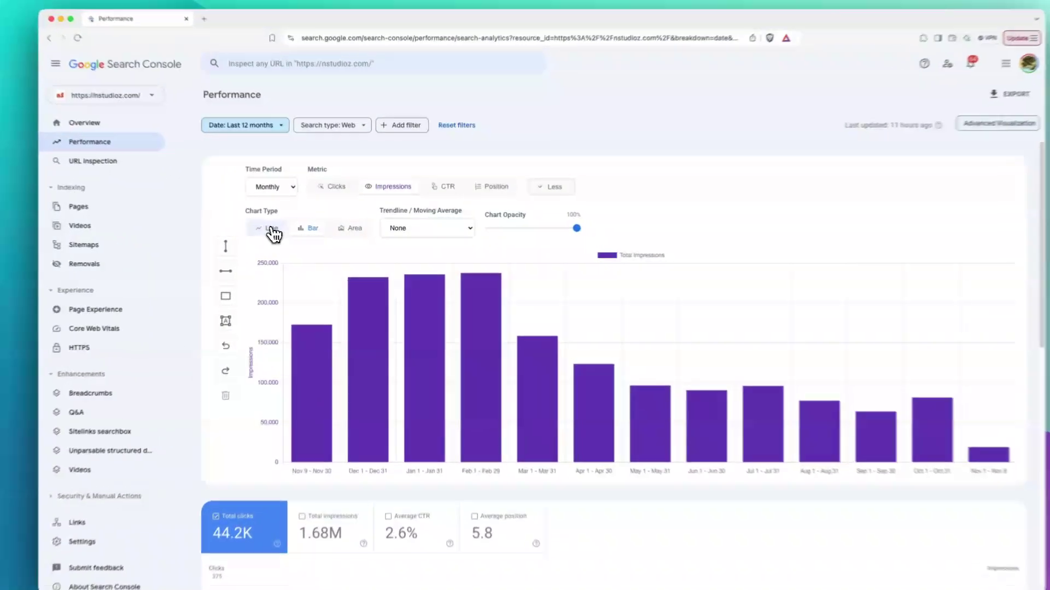
# Step: Try the Line, Bar and Area chart types
pyautogui.click(280, 230)
pyautogui.click(317, 229)
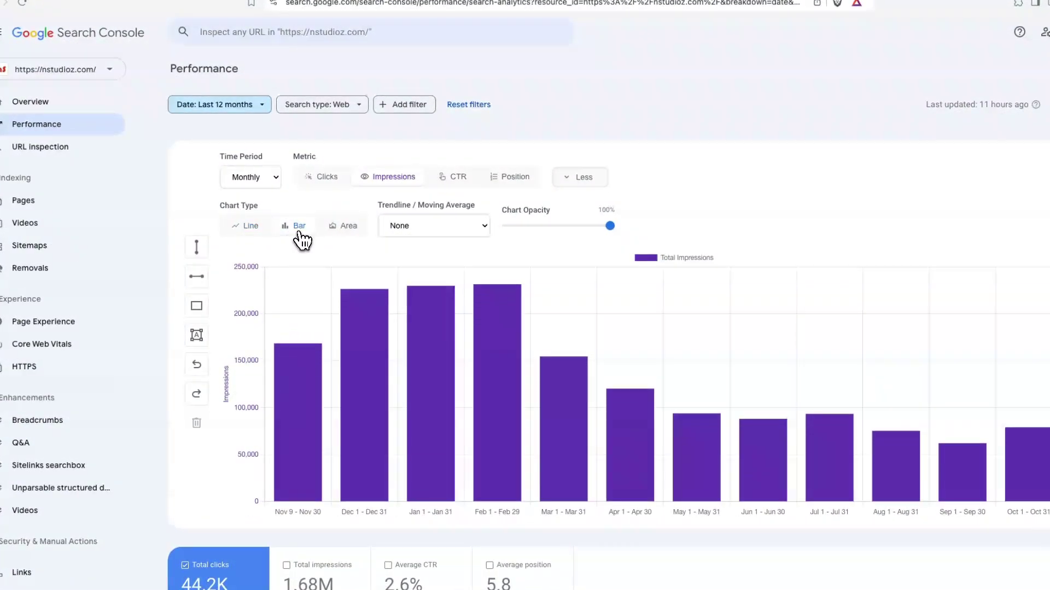
pyautogui.click(342, 228)
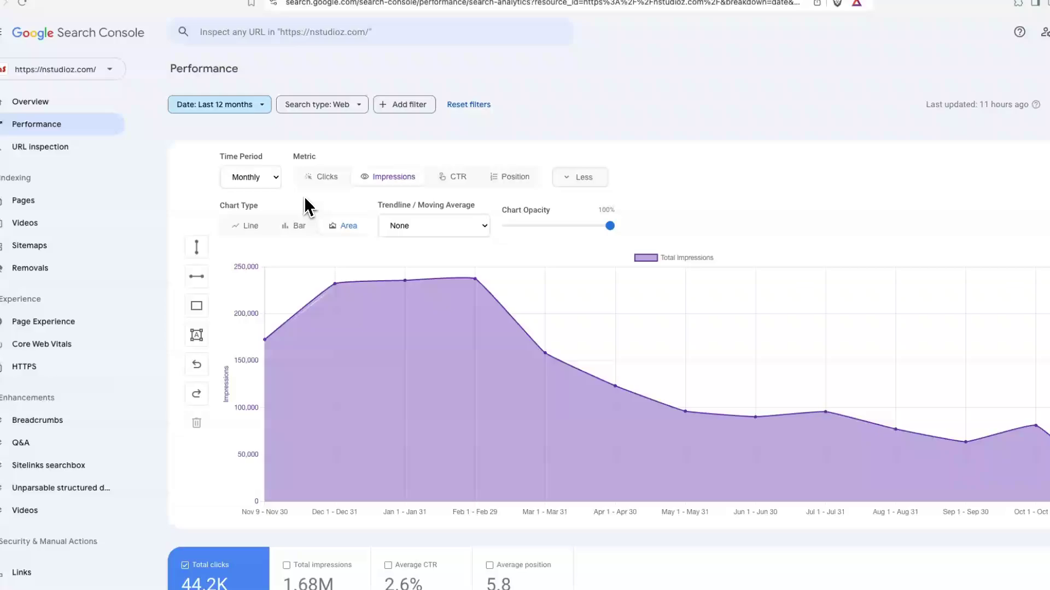
# Step: Show weekly Total Clicks only, with Impressions removed, displayed as bars
pyautogui.click(320, 183)
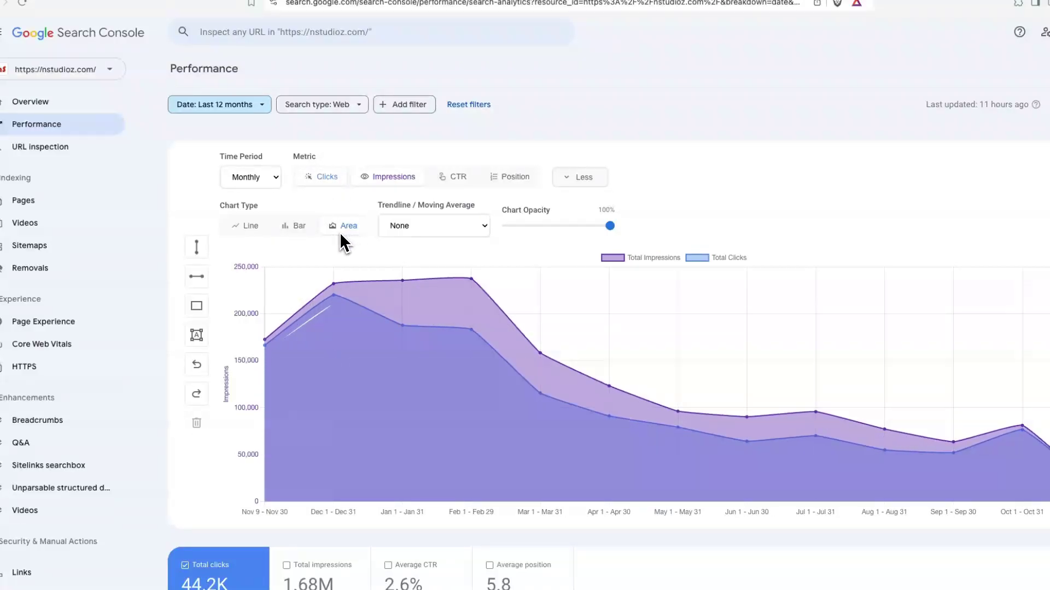
pyautogui.click(267, 182)
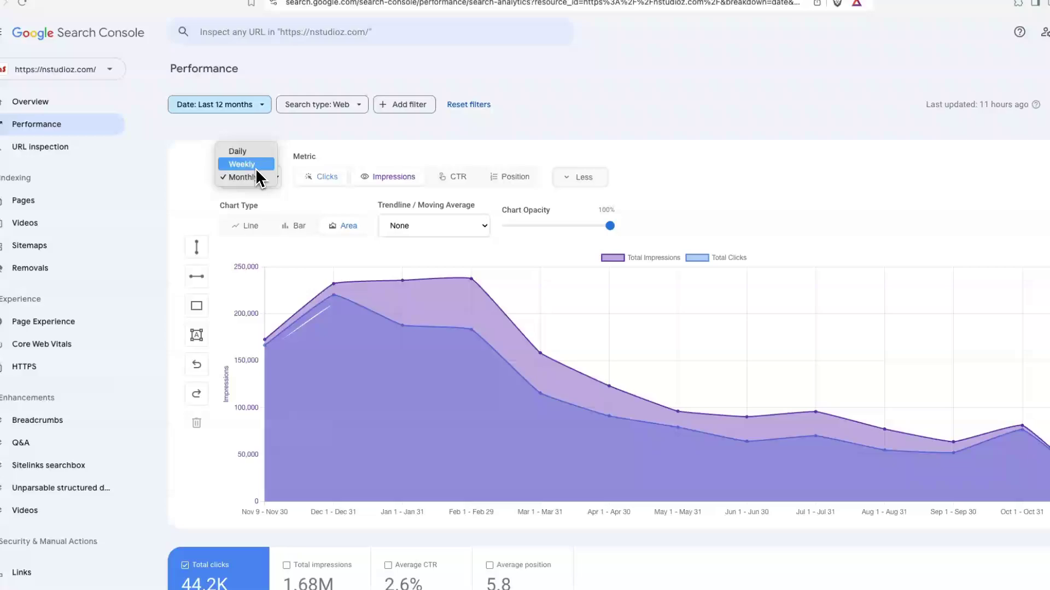
pyautogui.click(257, 165)
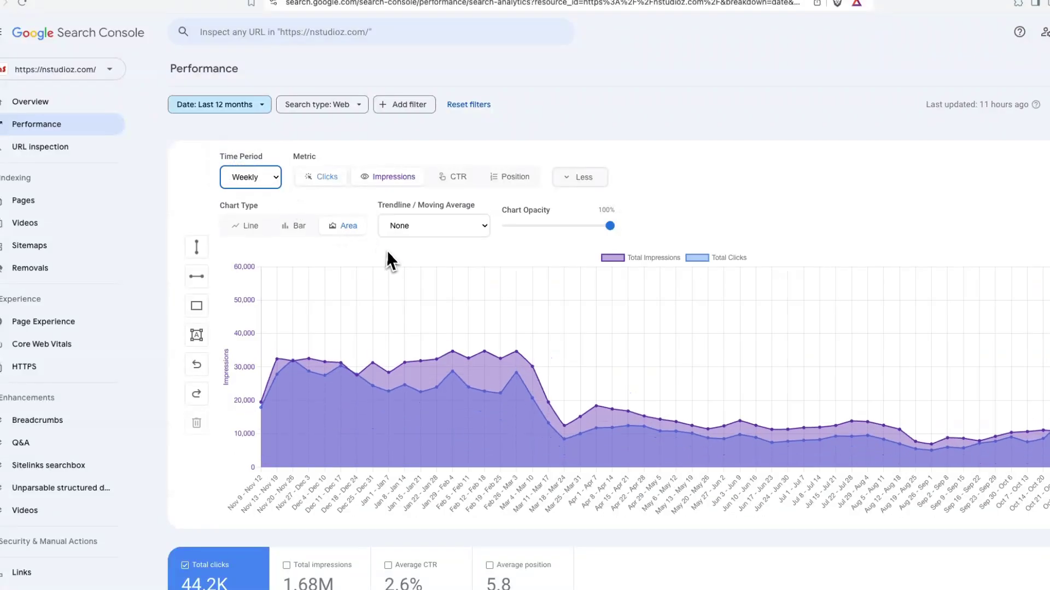
pyautogui.click(384, 189)
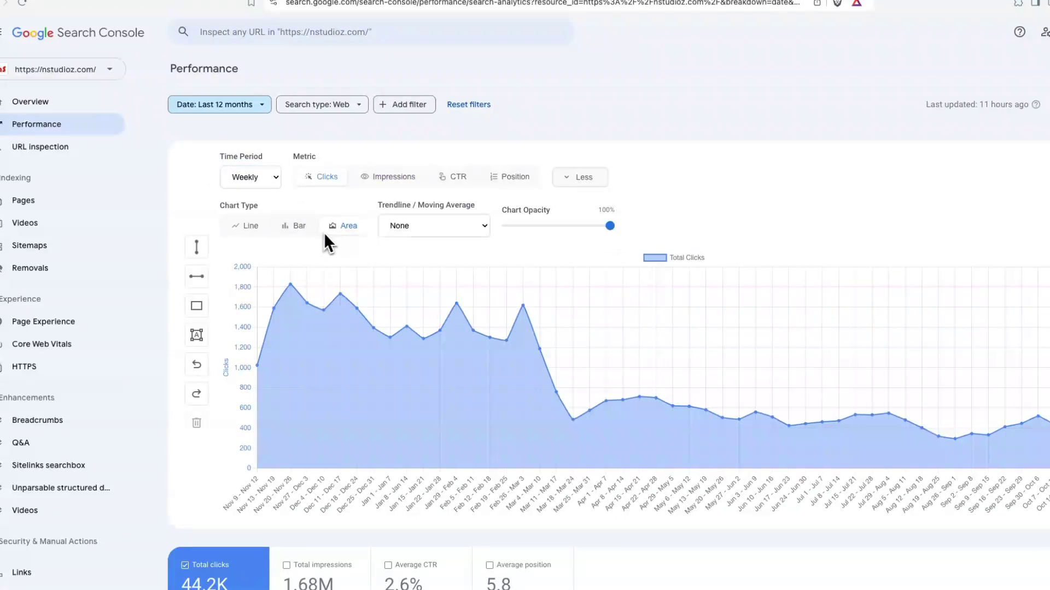
pyautogui.click(293, 226)
# Step: Add a linear trendline, lower opacity to about 48%, then switch to a 4-week moving average
pyautogui.click(421, 233)
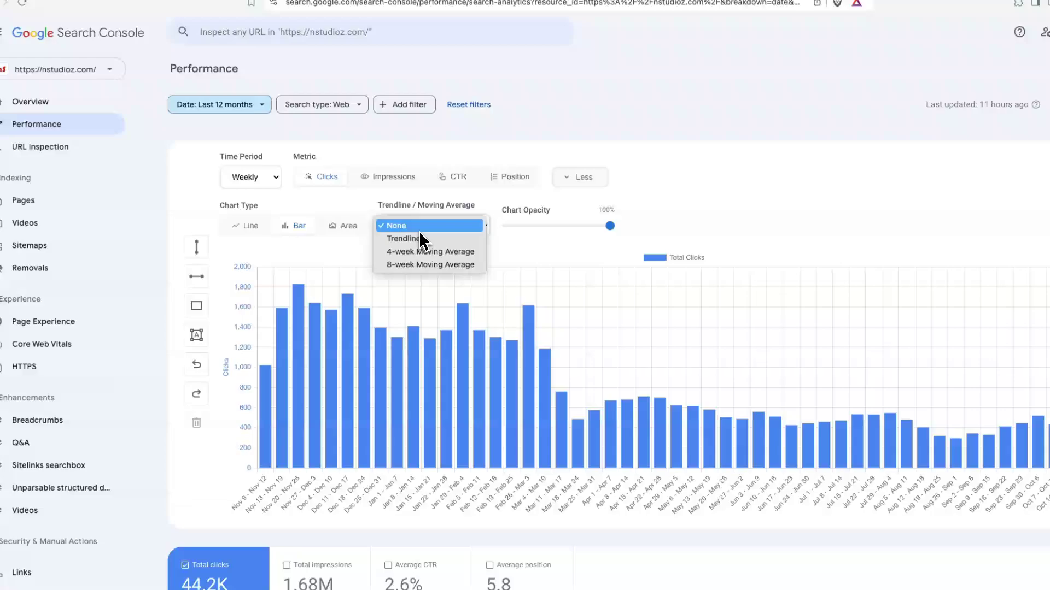
pyautogui.click(420, 239)
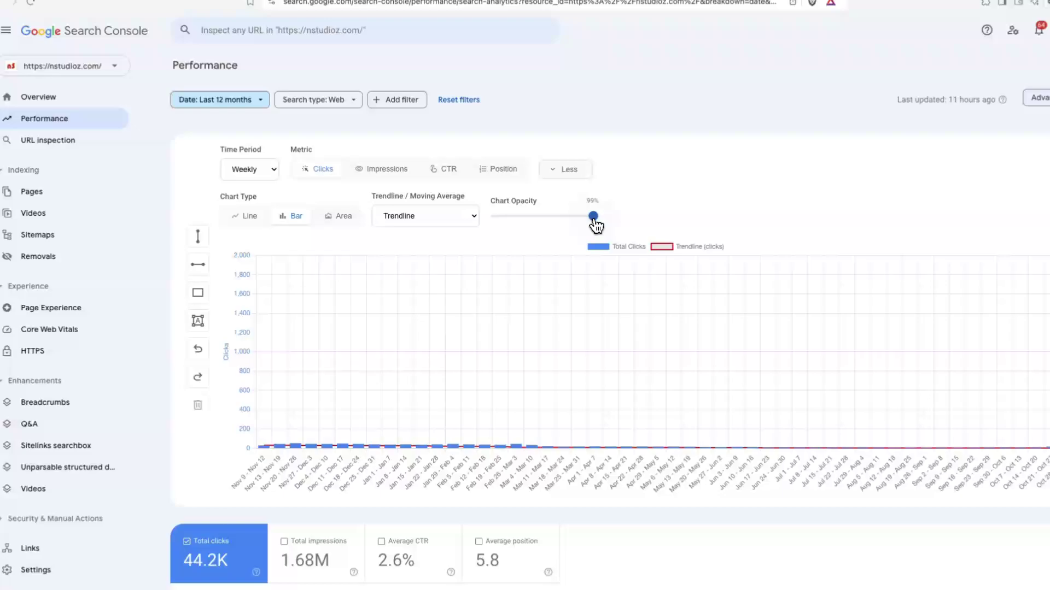
pyautogui.moveTo(555, 230); pyautogui.dragTo(514, 230)
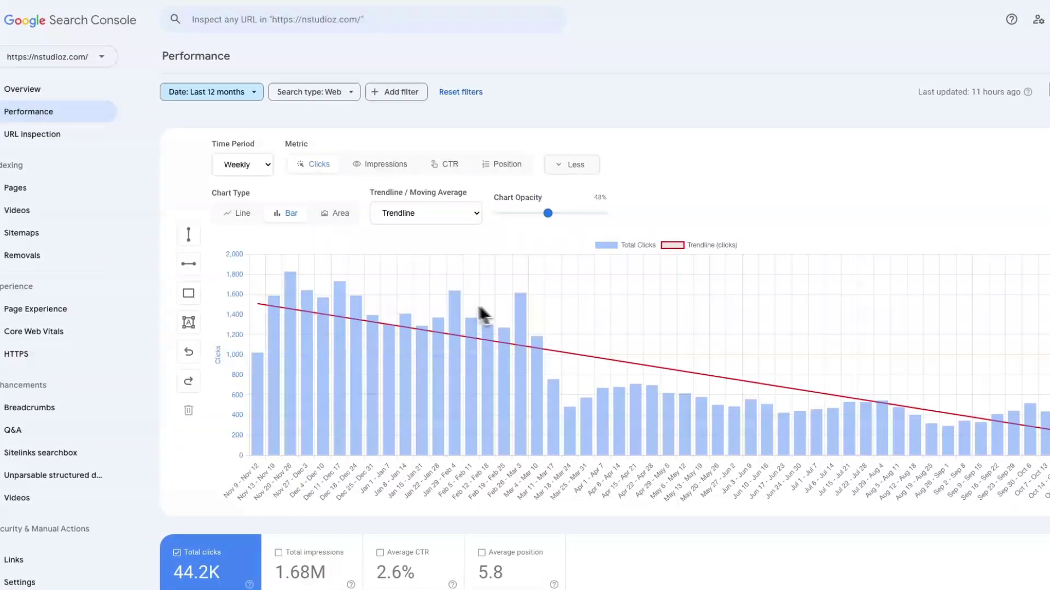
pyautogui.click(464, 221)
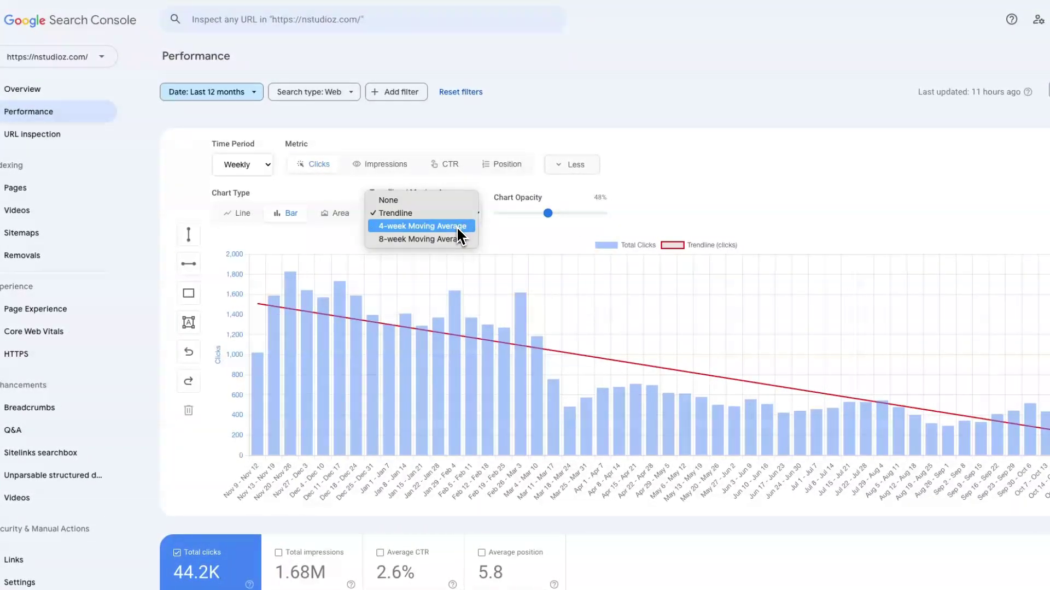
pyautogui.click(470, 226)
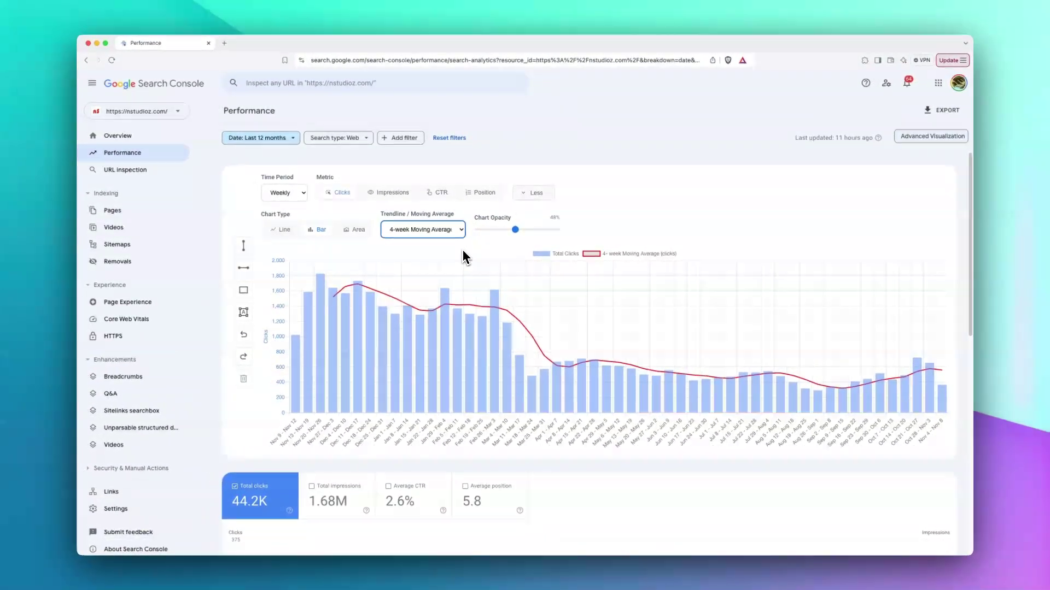
# Step: Switch to daily data with a 14-day moving average and set chart opacity to 39%
pyautogui.click(290, 193)
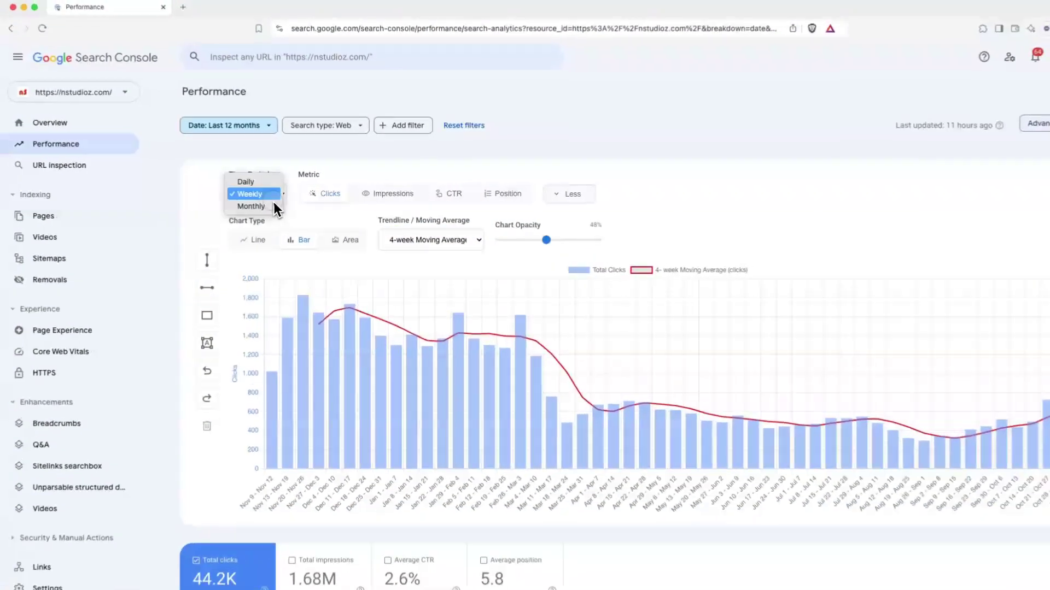
pyautogui.click(294, 195)
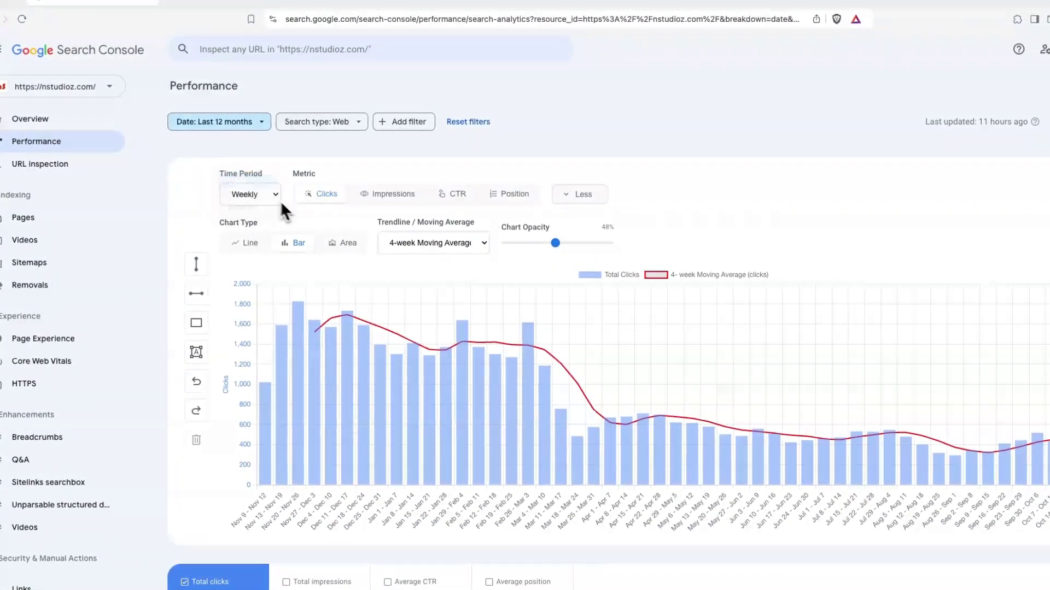
pyautogui.click(438, 243)
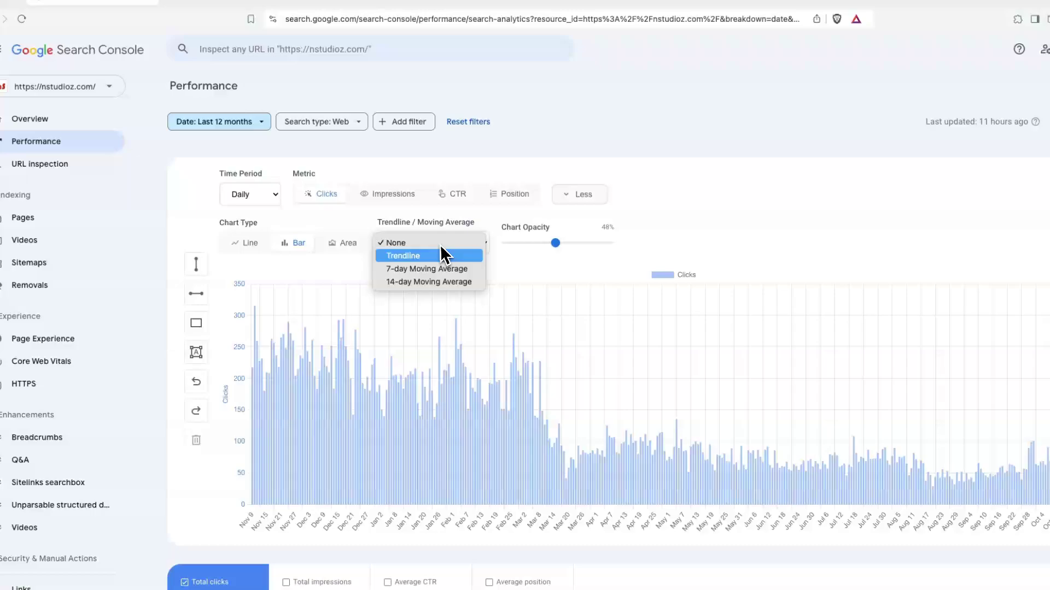
pyautogui.click(444, 269)
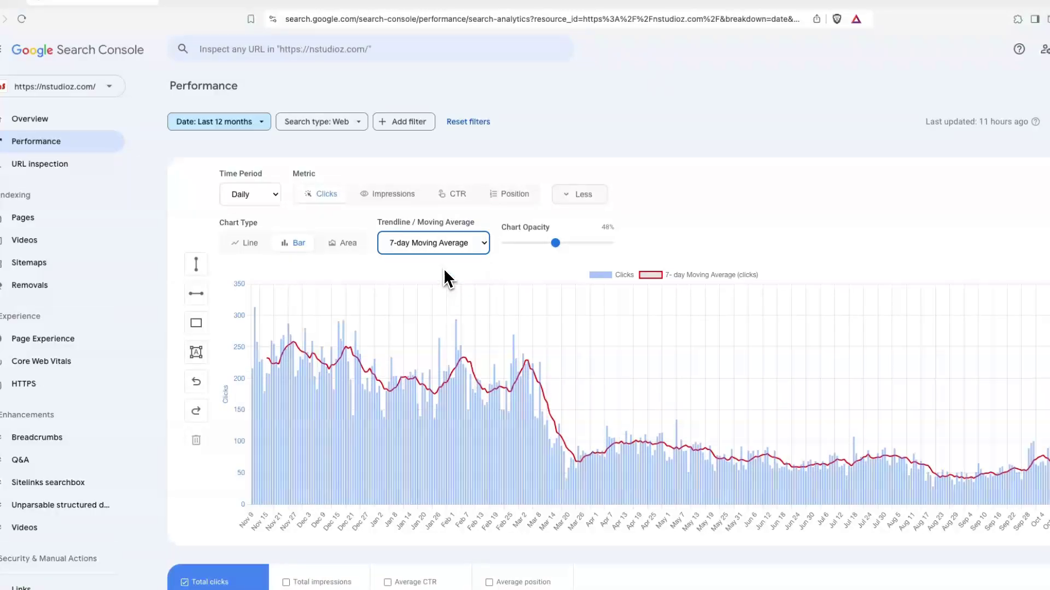
pyautogui.click(447, 251)
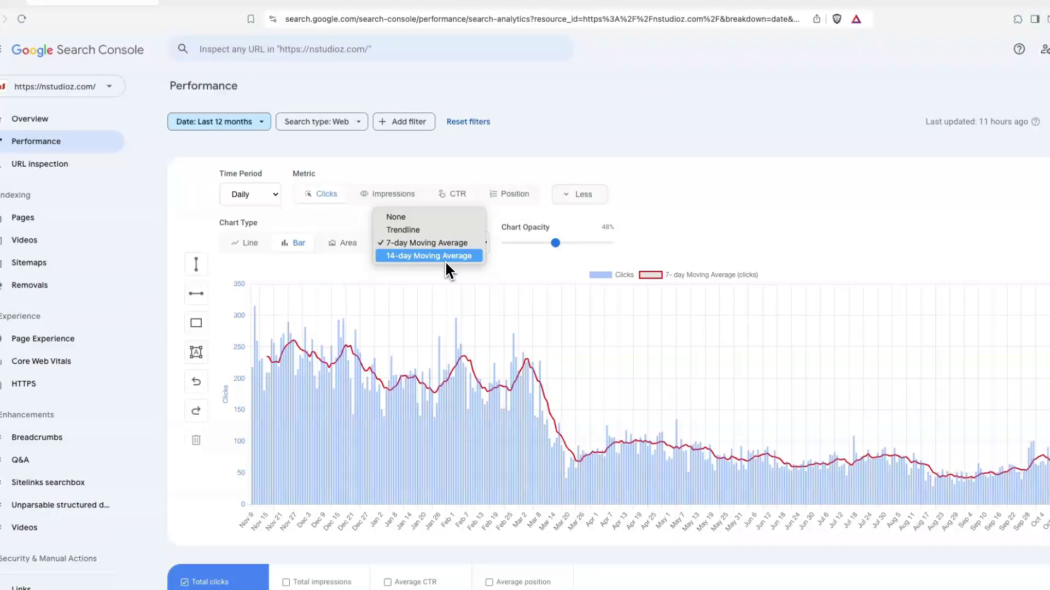
pyautogui.click(445, 257)
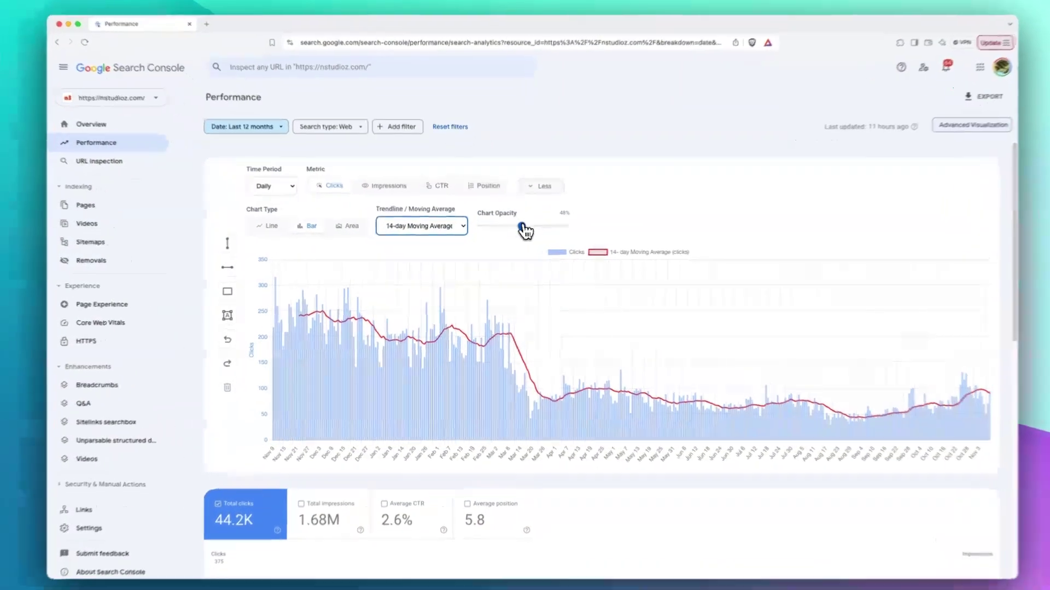
pyautogui.moveTo(515, 229); pyautogui.dragTo(493, 229)
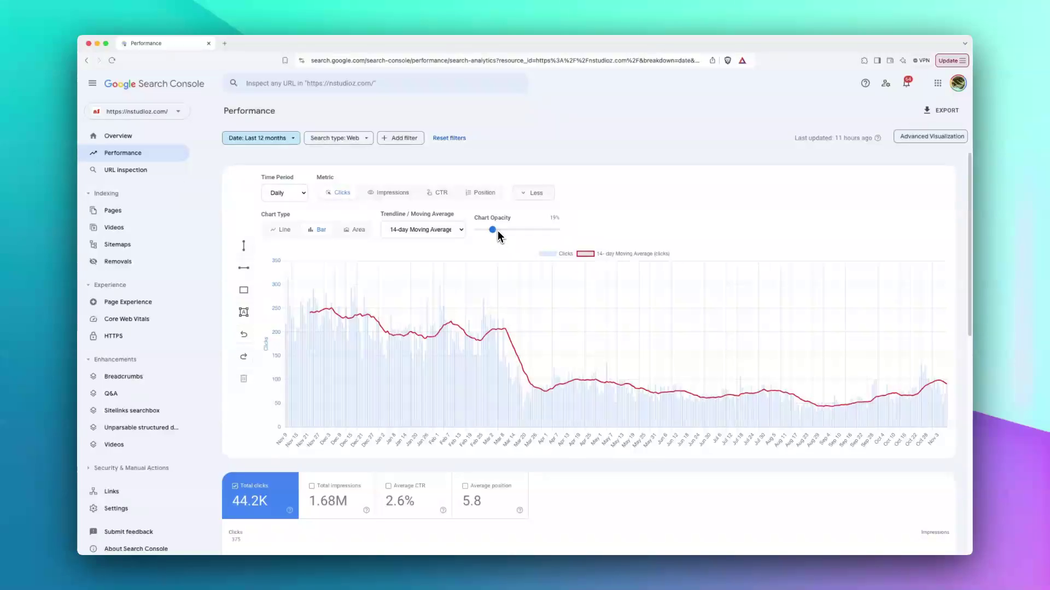
pyautogui.moveTo(497, 232); pyautogui.dragTo(508, 230)
# Step: Set Trendline to None and add a horizontal reference line near 40 clicks
pyautogui.click(438, 231)
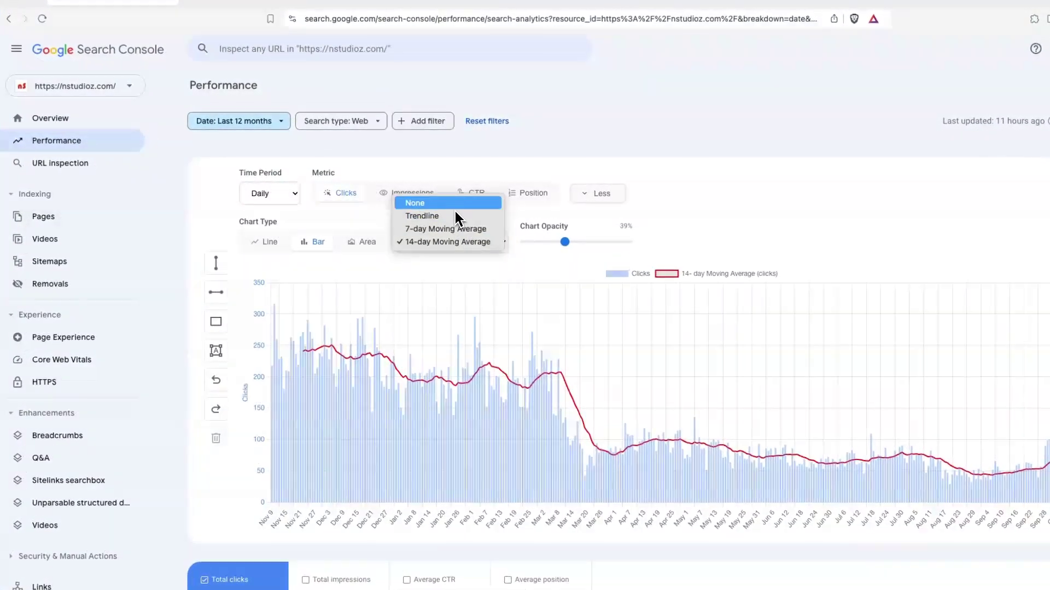
pyautogui.click(416, 203)
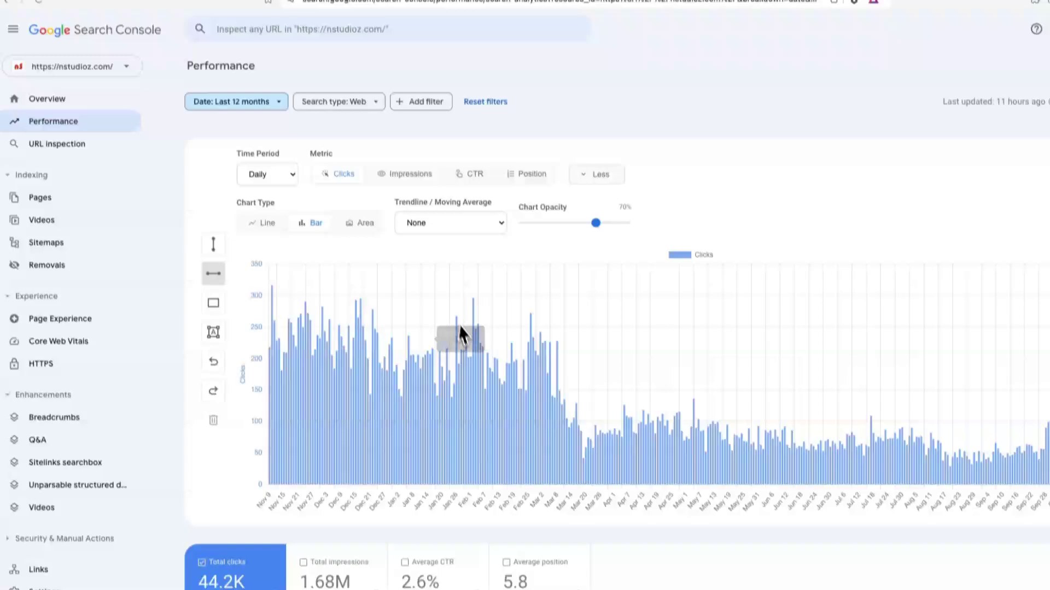
pyautogui.moveTo(586, 462)
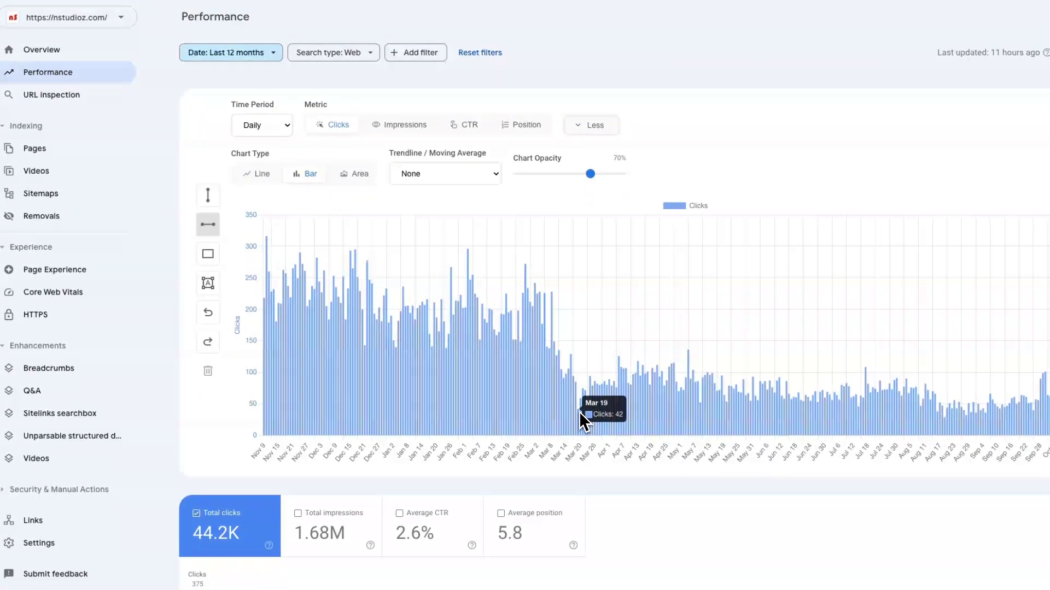
pyautogui.click(580, 411)
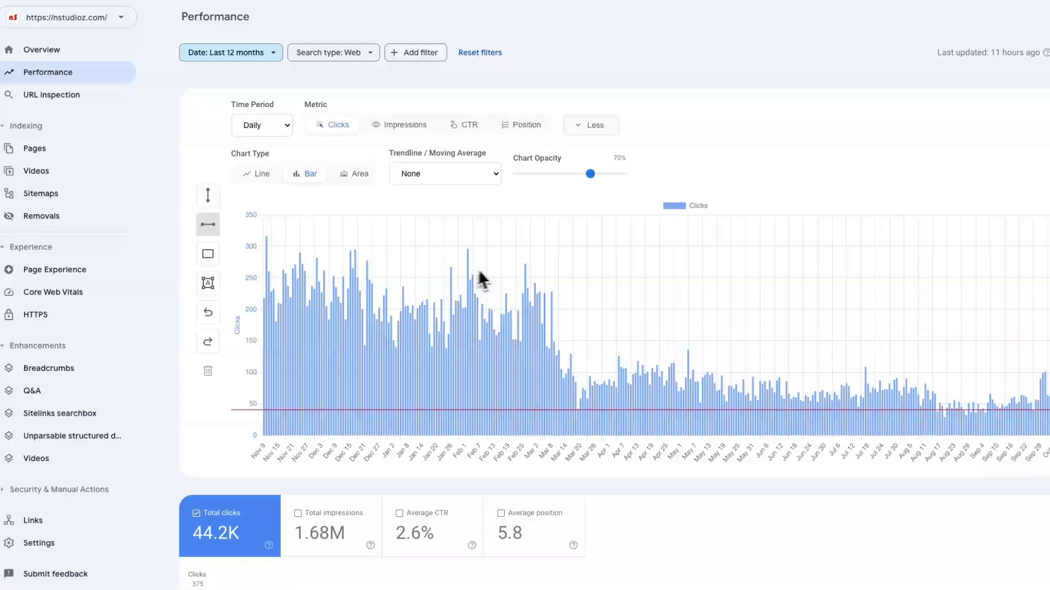
# Step: Add a horizontal line at the peak level and vertical markers at Feb 2 and near Mar 2
pyautogui.click(271, 237)
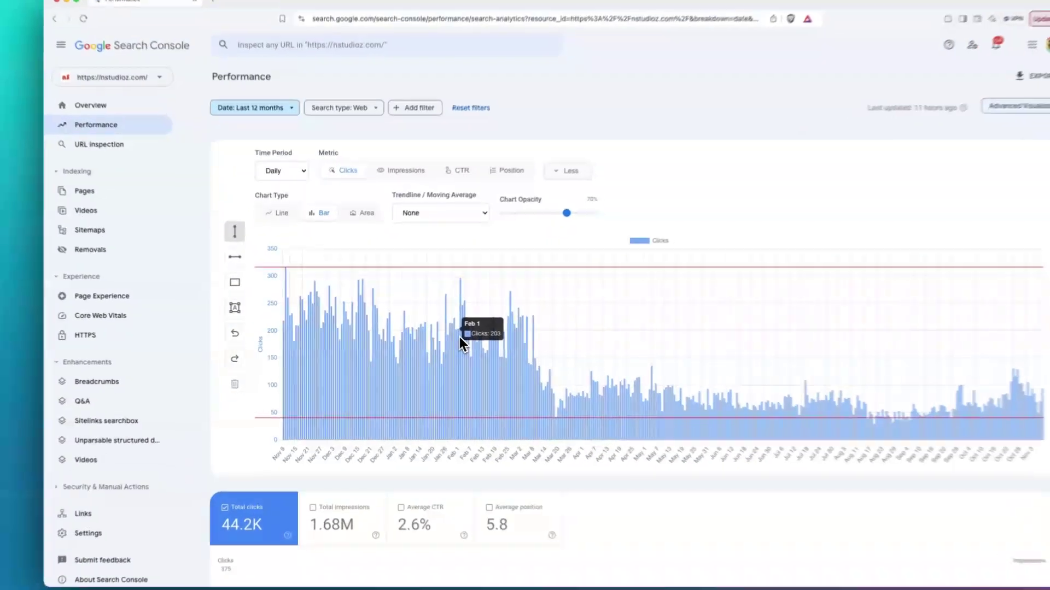
pyautogui.click(441, 340)
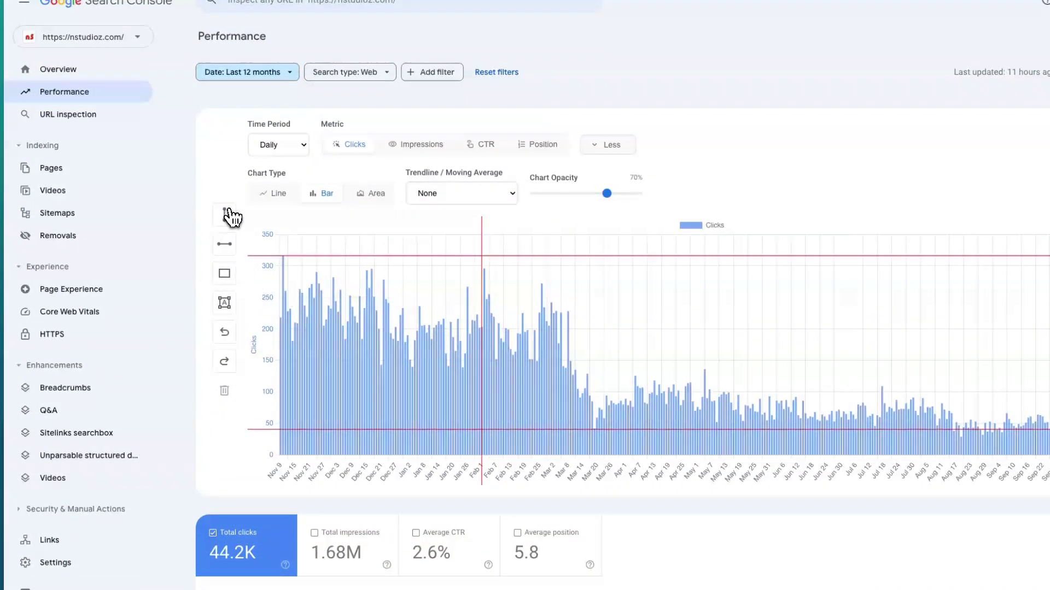
pyautogui.click(548, 350)
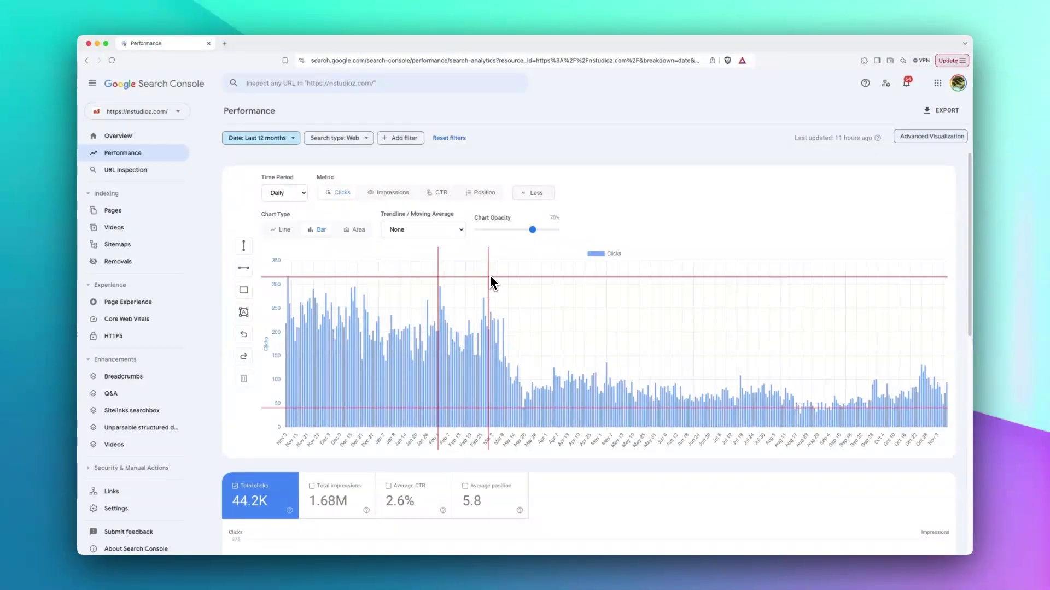
# Step: Undo all the vertical markers and horizontal reference lines
pyautogui.click(244, 334)
pyautogui.click(244, 334)
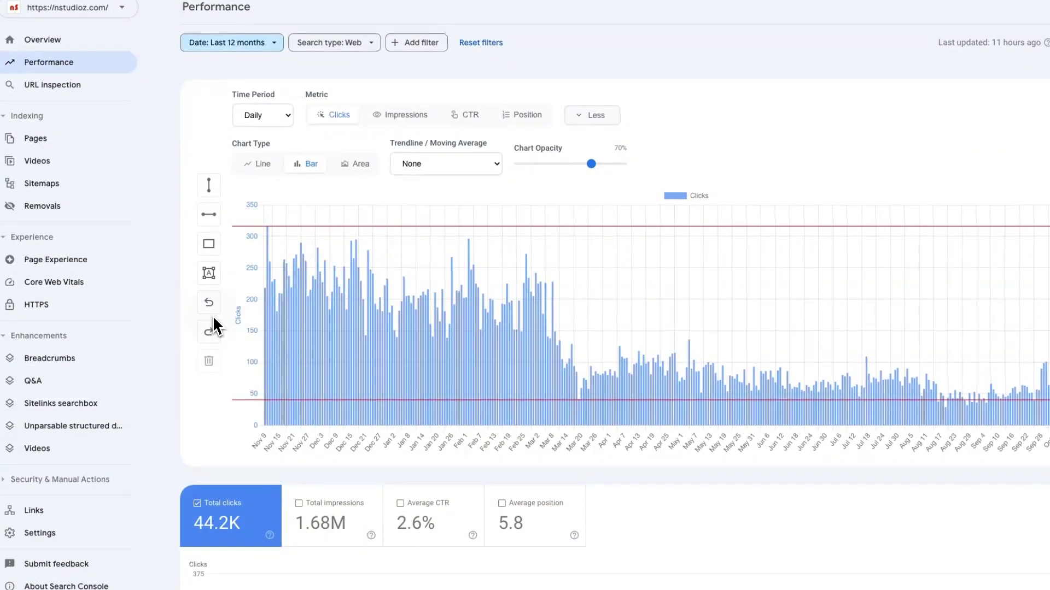
pyautogui.click(213, 323)
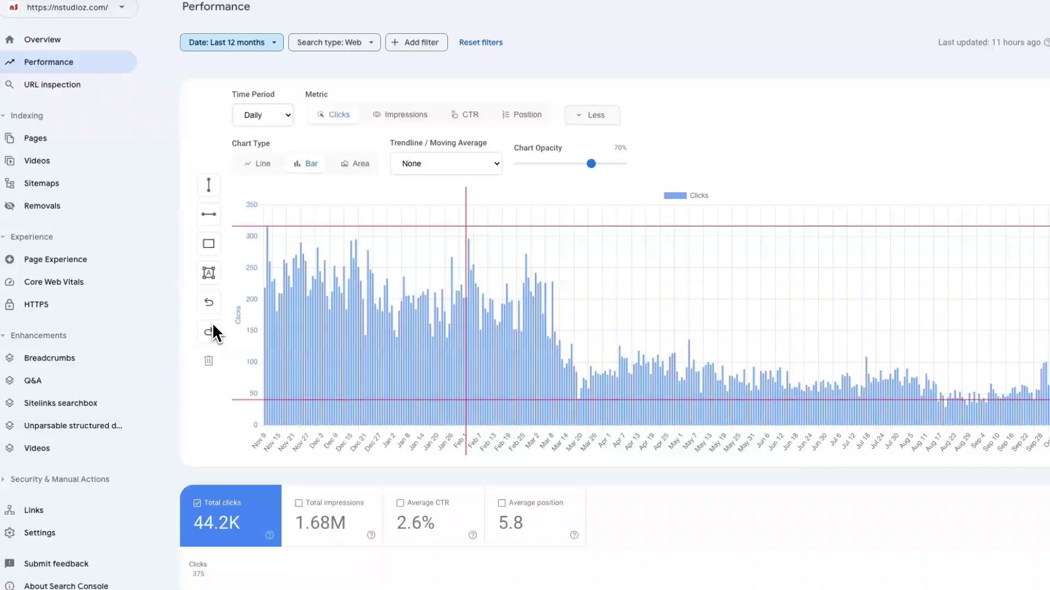
pyautogui.click(210, 304)
pyautogui.click(210, 304)
pyautogui.click(210, 303)
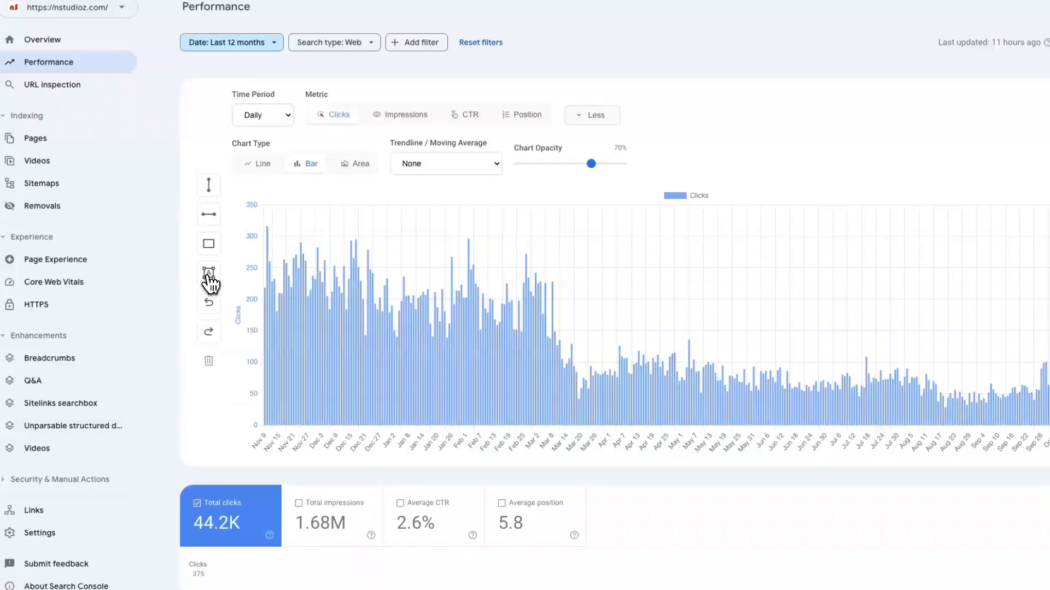
# Step: Add a bold, size 15 'HCU' text label above the late-February bars
pyautogui.click(208, 273)
pyautogui.click(213, 412)
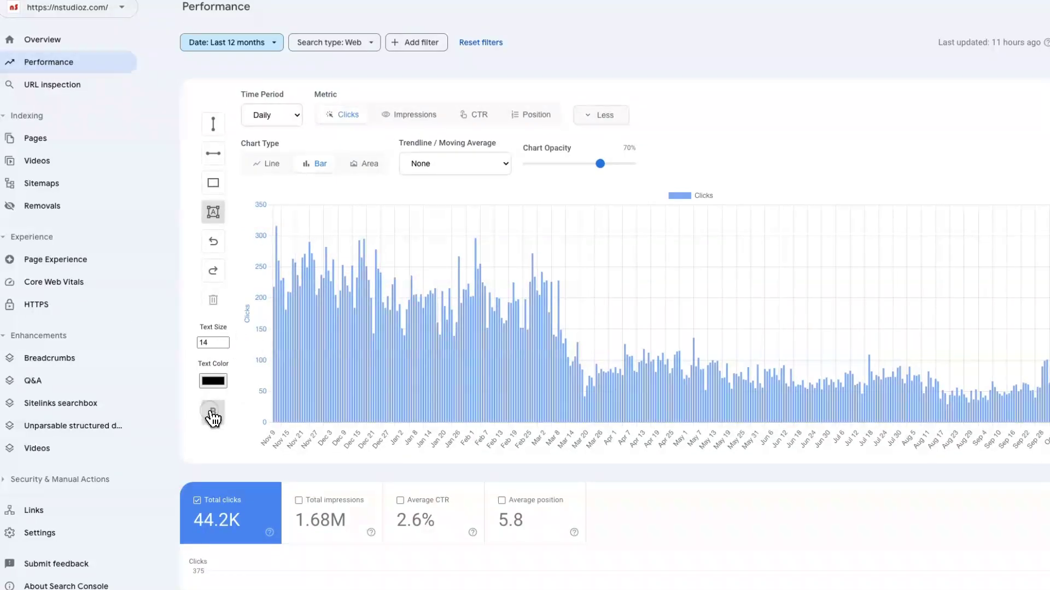
pyautogui.click(223, 340)
pyautogui.click(604, 300)
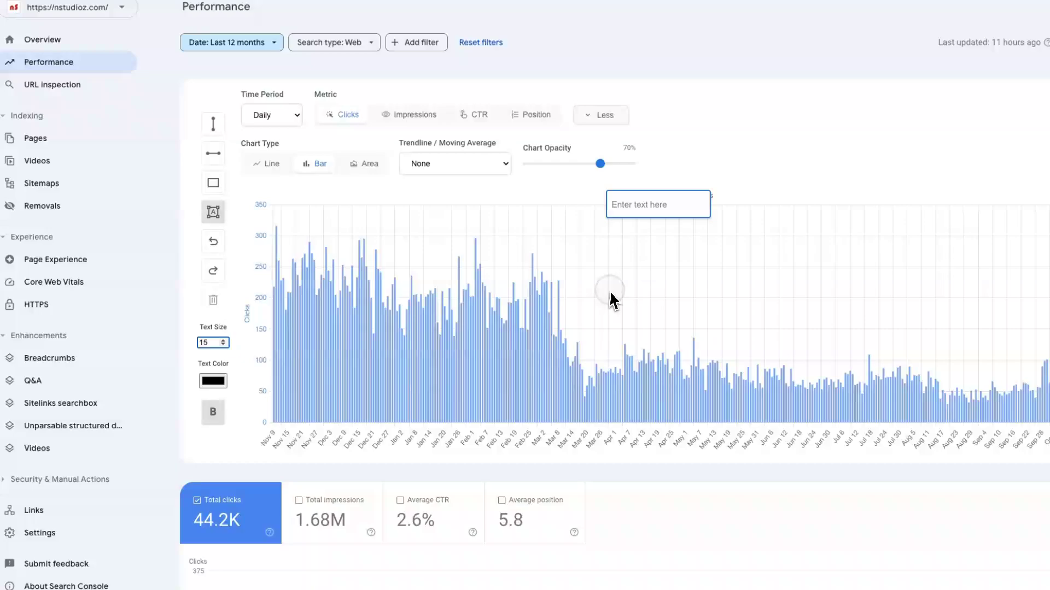
pyautogui.click(635, 316)
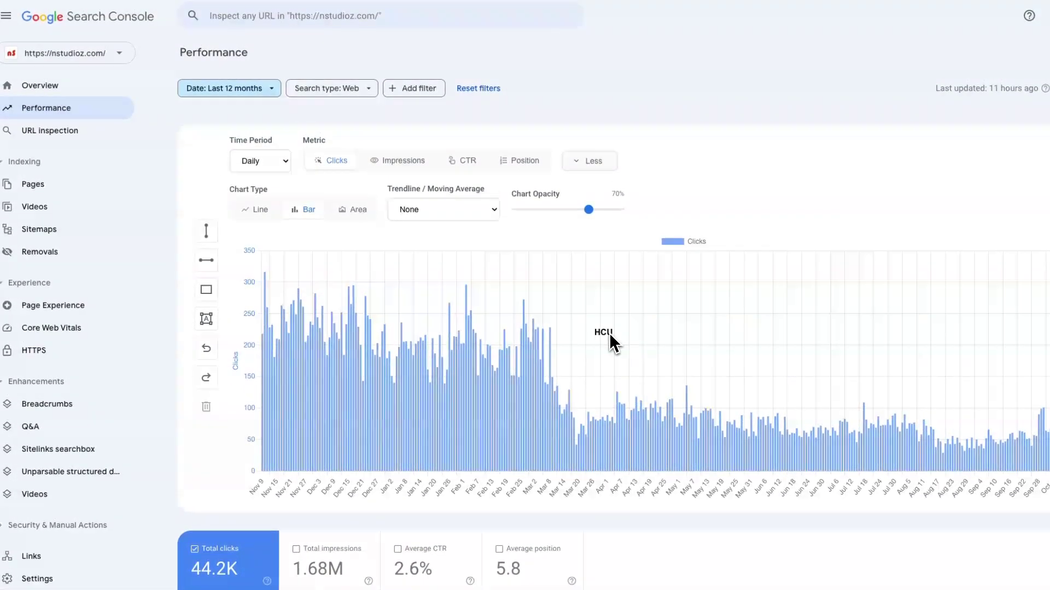
pyautogui.moveTo(610, 334); pyautogui.dragTo(528, 290)
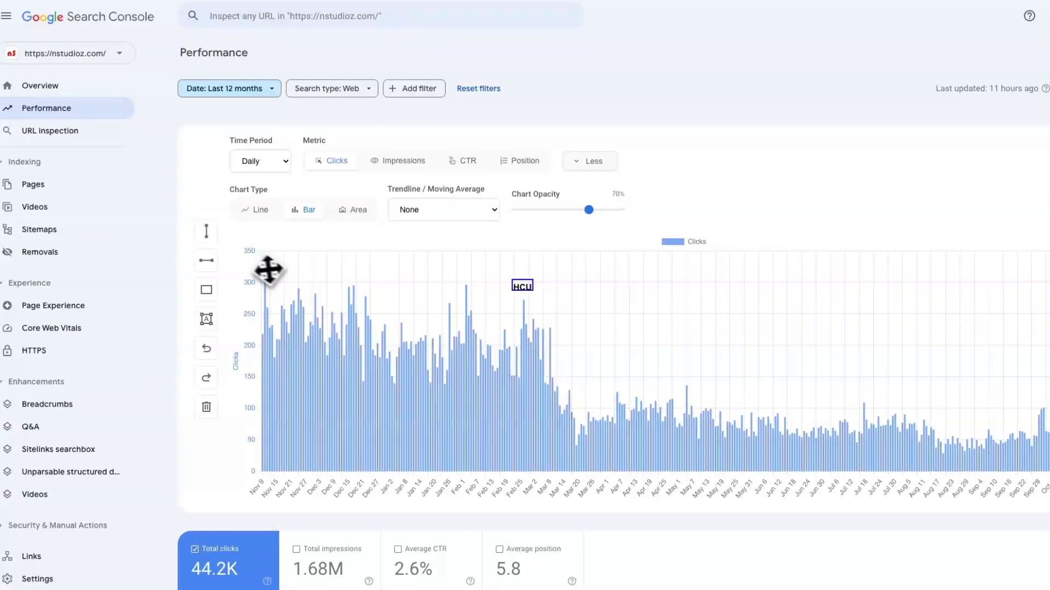
# Step: Place a vertical marker at Feb 26 and align the HCU label with it
pyautogui.click(207, 230)
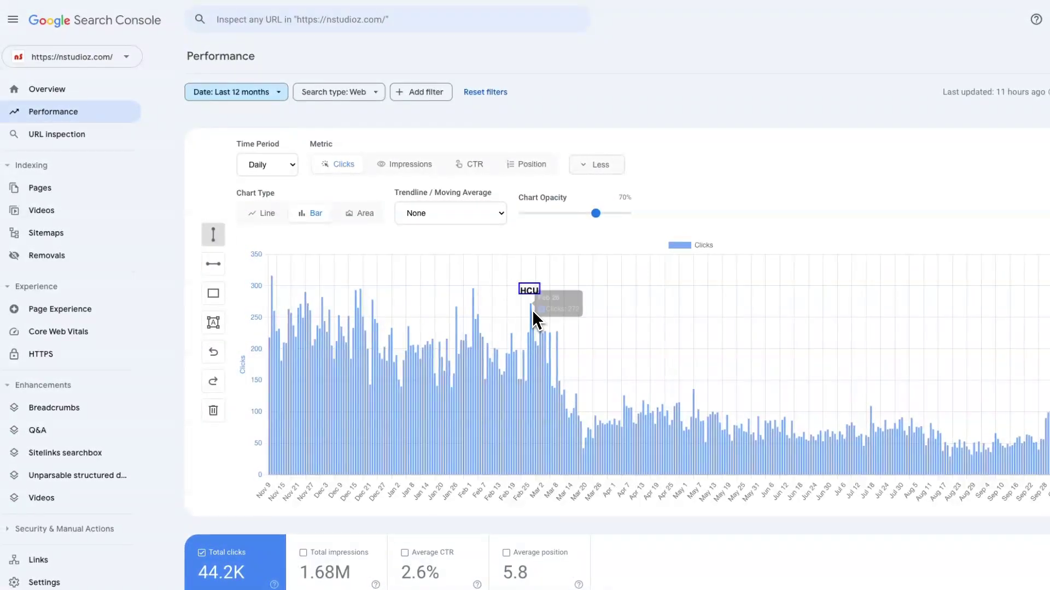
pyautogui.click(531, 310)
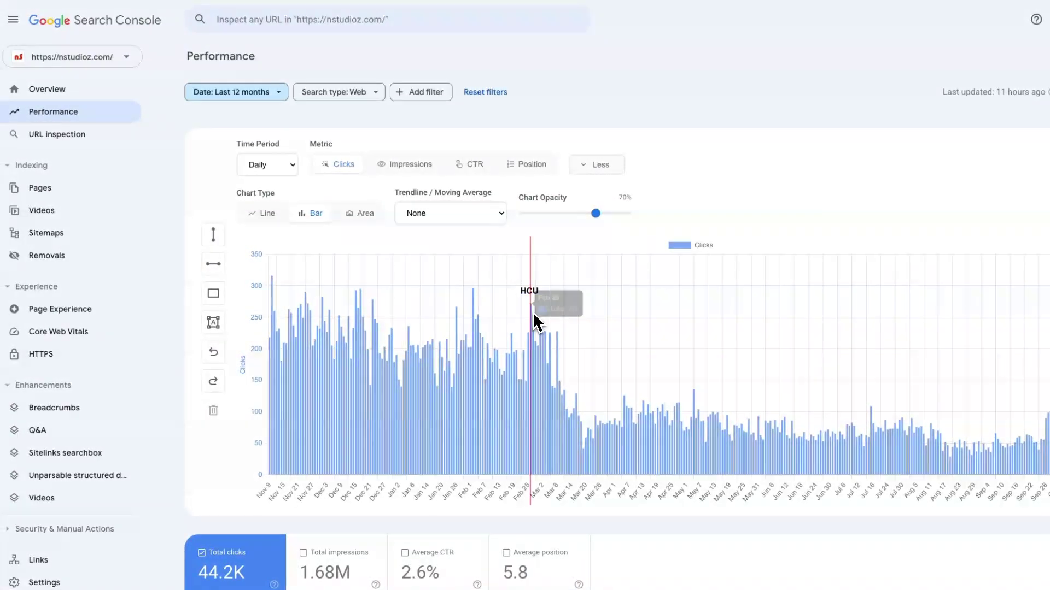
pyautogui.moveTo(536, 288); pyautogui.dragTo(548, 290)
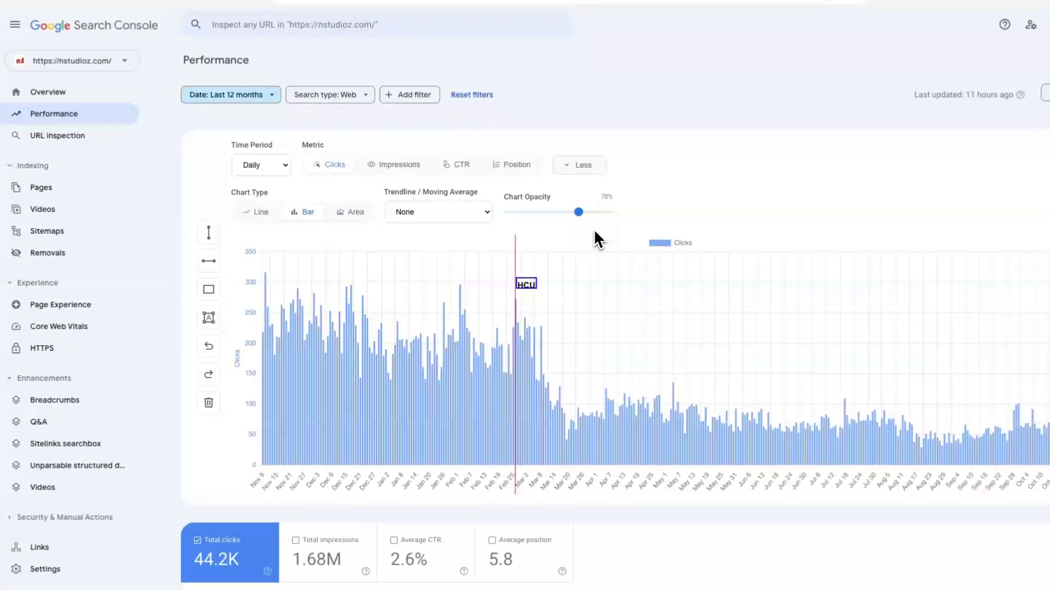
# Step: Draw a box over the mid-June to early-July bars, then delete all annotations
pyautogui.click(542, 292)
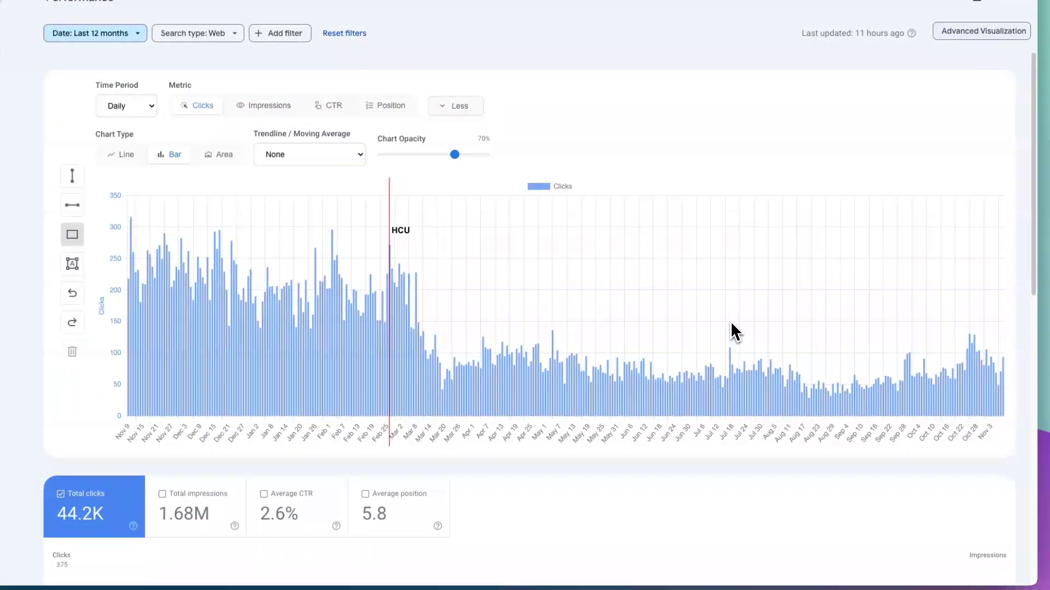
pyautogui.moveTo(732, 334)
pyautogui.mouseDown()
pyautogui.moveTo(703, 415)
pyautogui.moveTo(692, 416)
pyautogui.mouseUp()
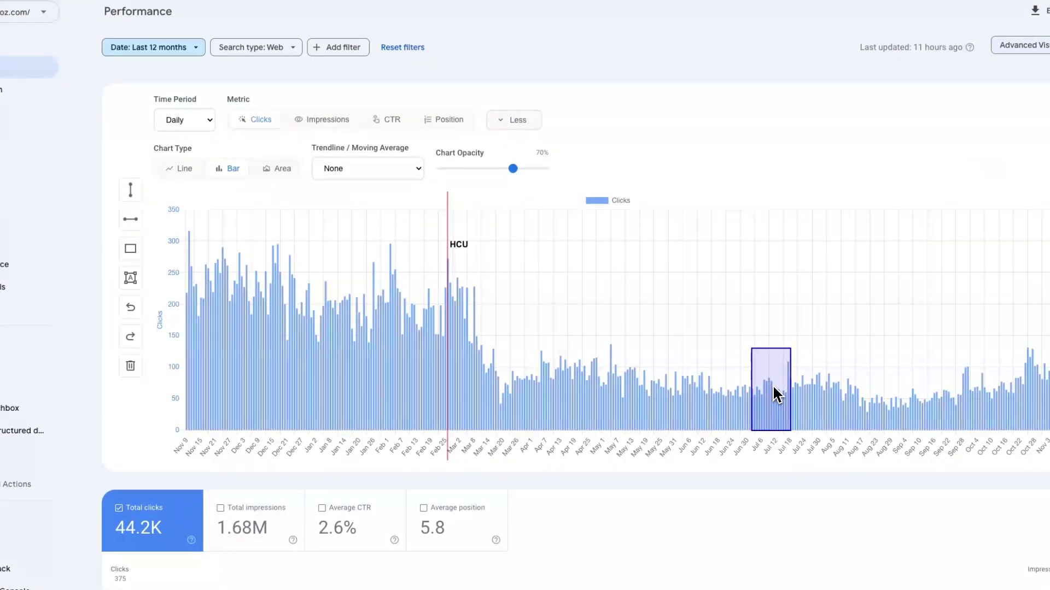
pyautogui.moveTo(774, 393)
pyautogui.mouseDown()
pyautogui.moveTo(773, 300)
pyautogui.moveTo(647, 356)
pyautogui.moveTo(722, 335)
pyautogui.moveTo(740, 352)
pyautogui.moveTo(724, 328)
pyautogui.mouseUp()
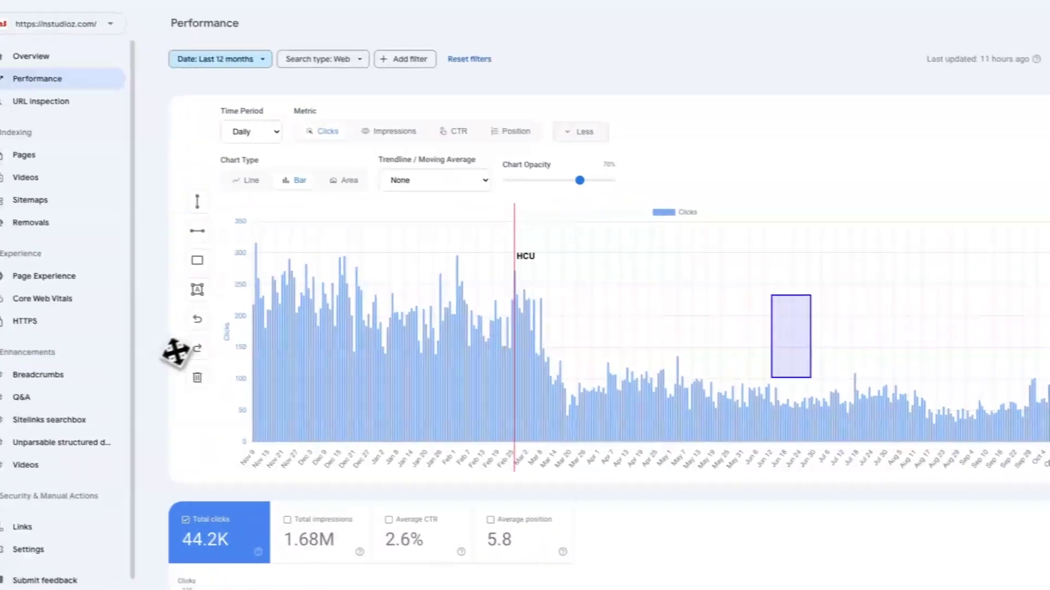
pyautogui.click(199, 378)
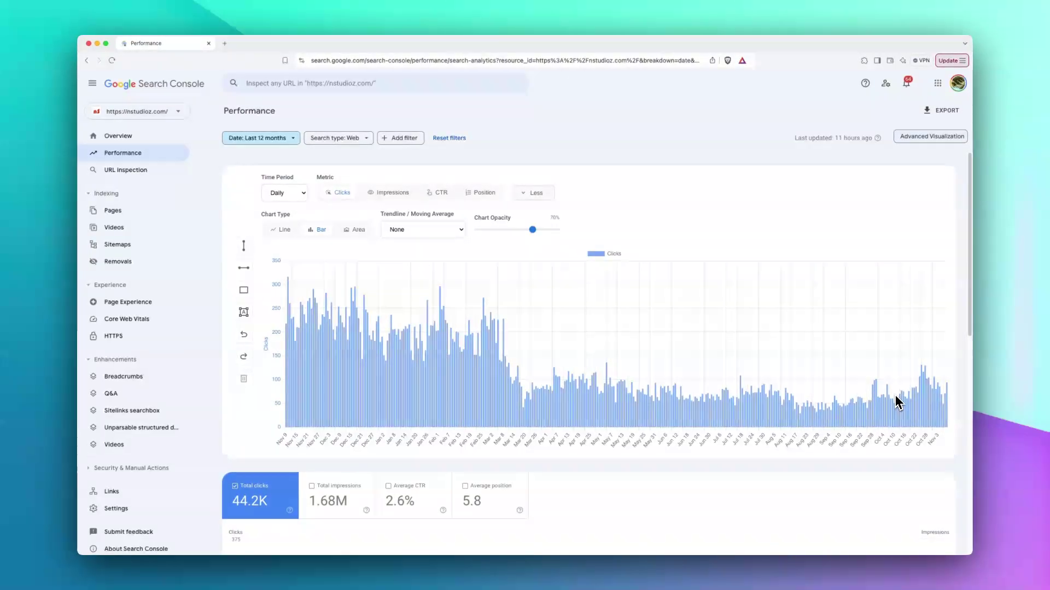
# Step: Switch the daily chart to the Area type and plot Impressions alongside Clicks
pyautogui.scroll(3, 903, 390)
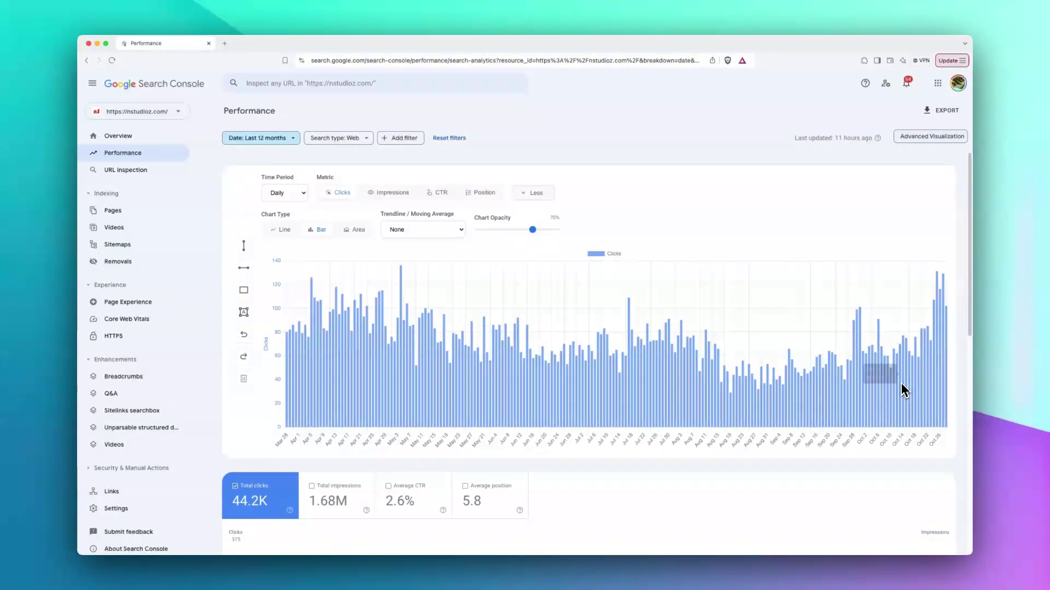
pyautogui.scroll(5, 885, 356)
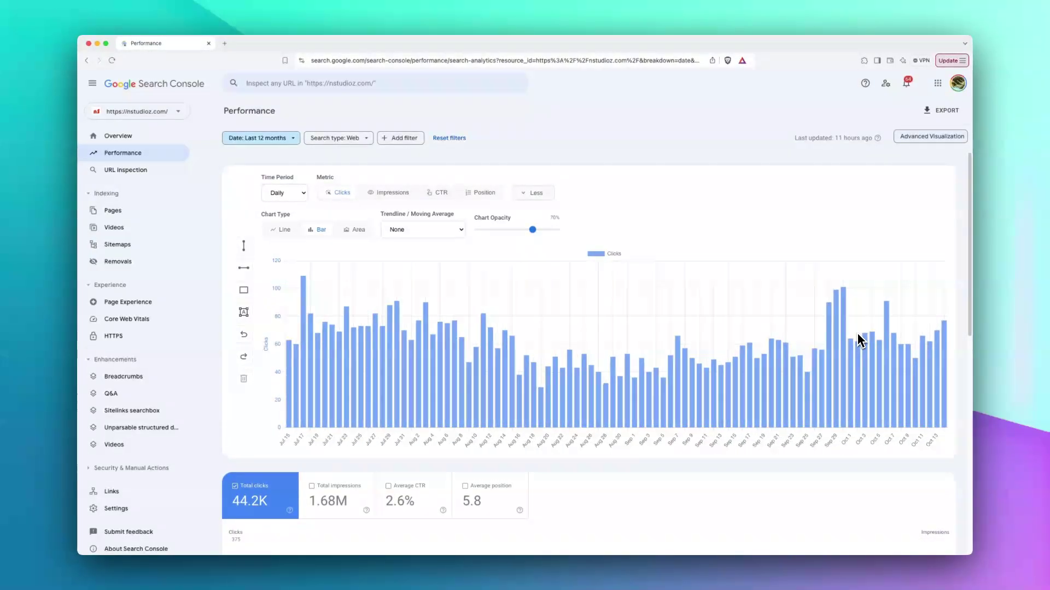
pyautogui.scroll(-5, 863, 365)
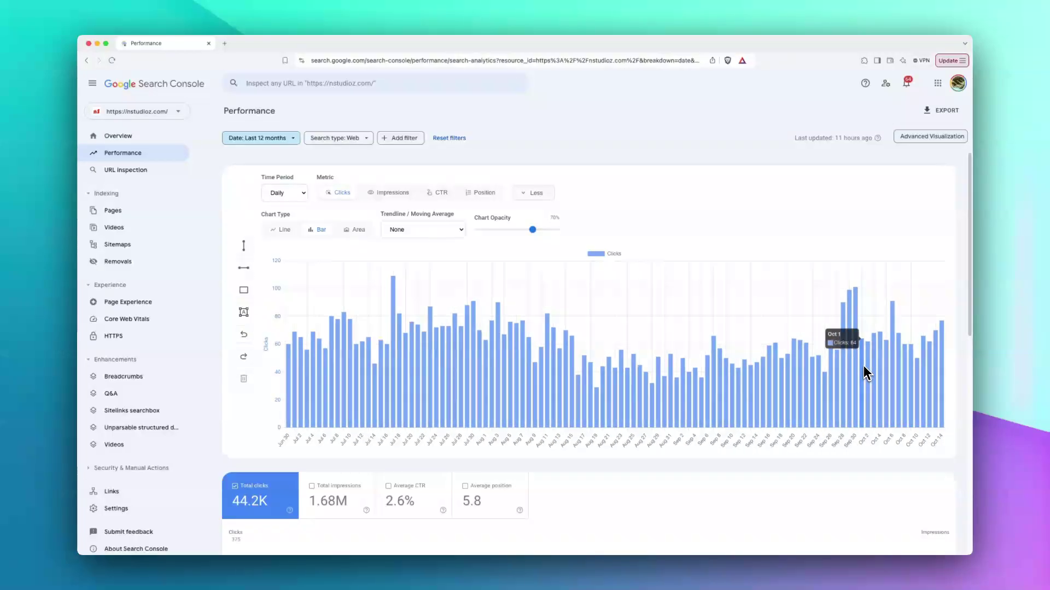
pyautogui.scroll(-5, 863, 367)
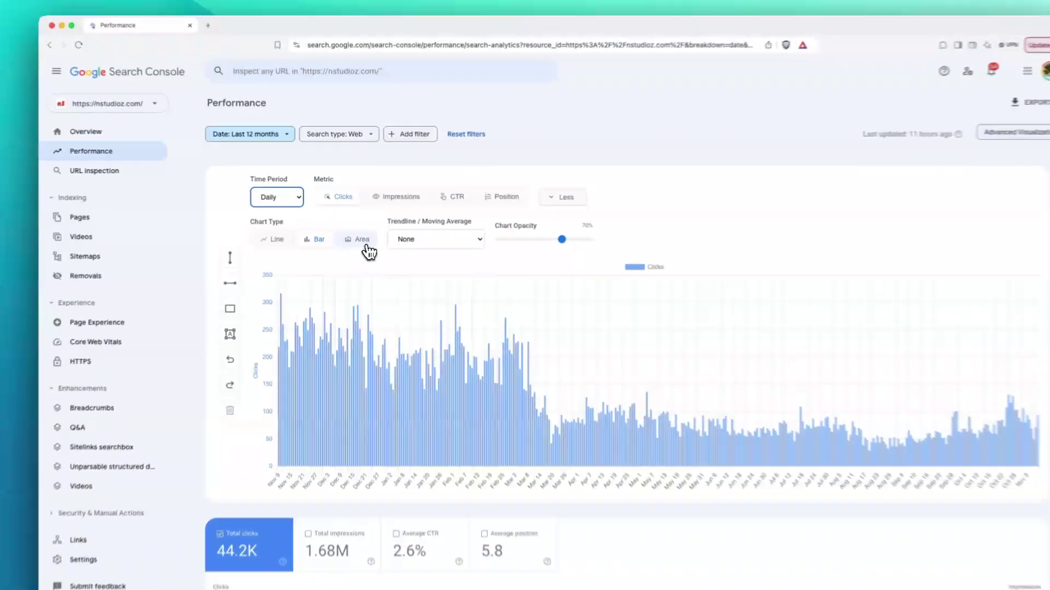
pyautogui.click(355, 230)
pyautogui.click(423, 209)
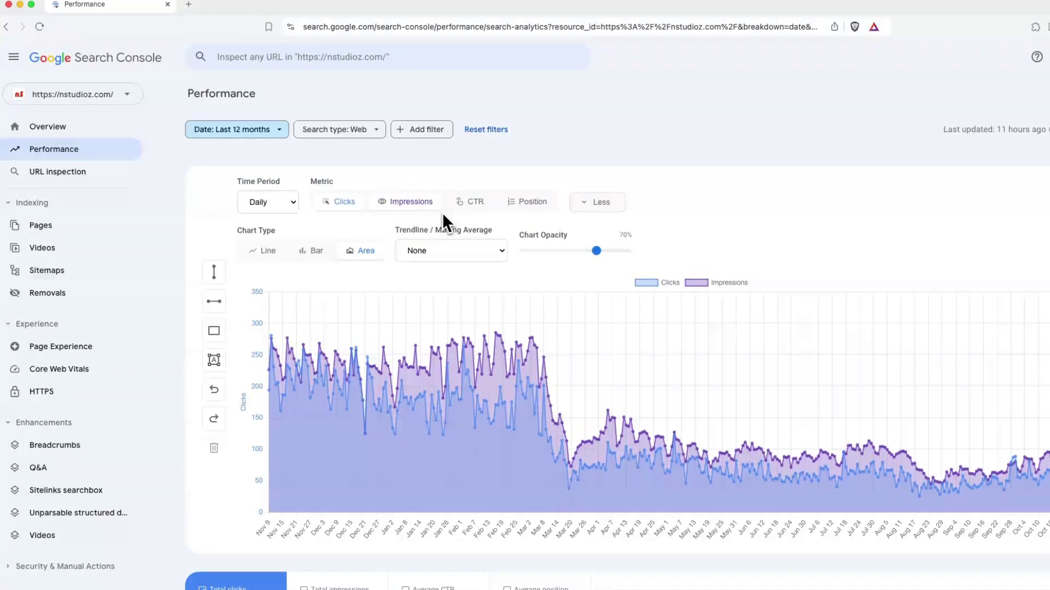